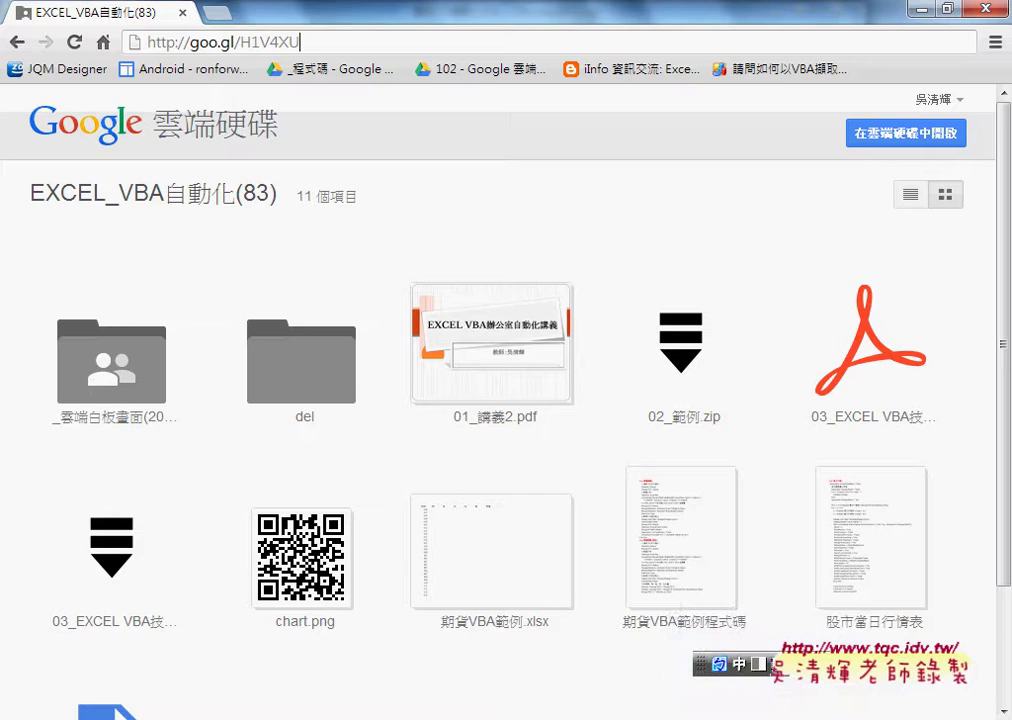
Step: Enable the disabled macros in the 期貨VBA範例 workbook, then switch to the 當日行情表 (OK) workbook
{"action": "mouse_move", "coordinate": [340, 712]}
{"action": "mouse_move", "coordinate": [466, 657]}
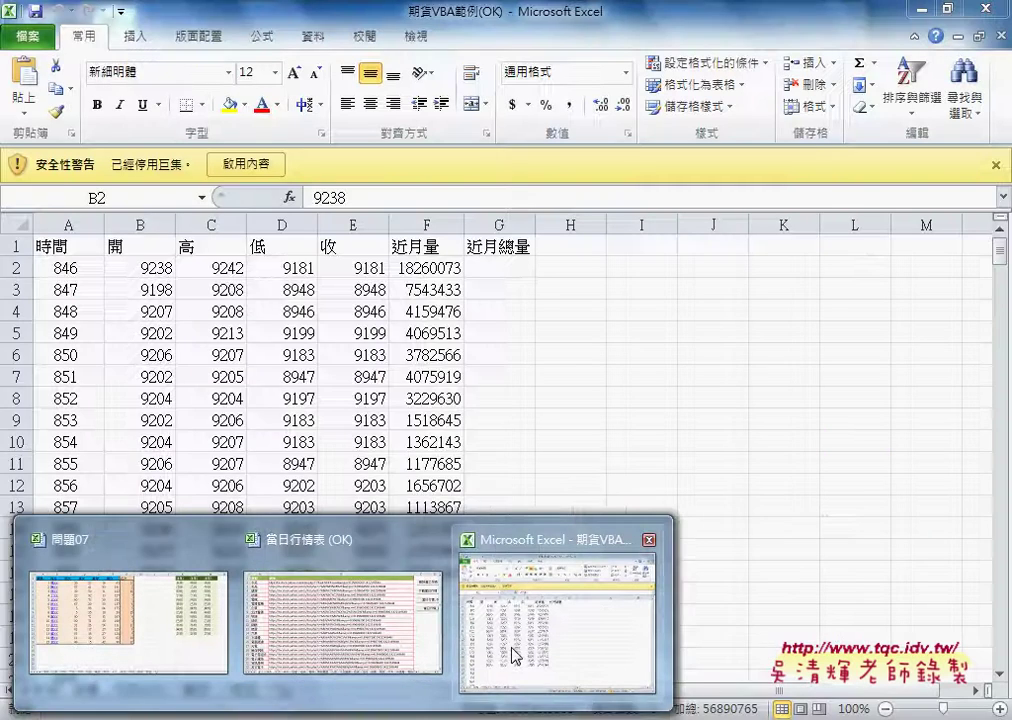
{"action": "left_click", "coordinate": [515, 655]}
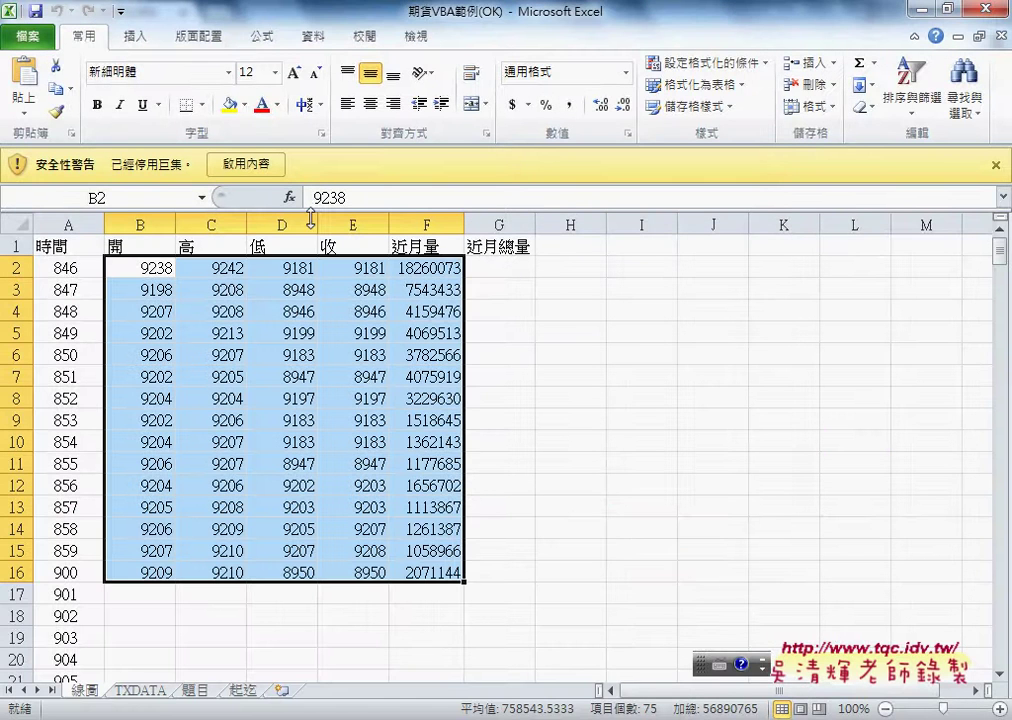
{"action": "left_click", "coordinate": [245, 164]}
{"action": "mouse_move", "coordinate": [366, 714]}
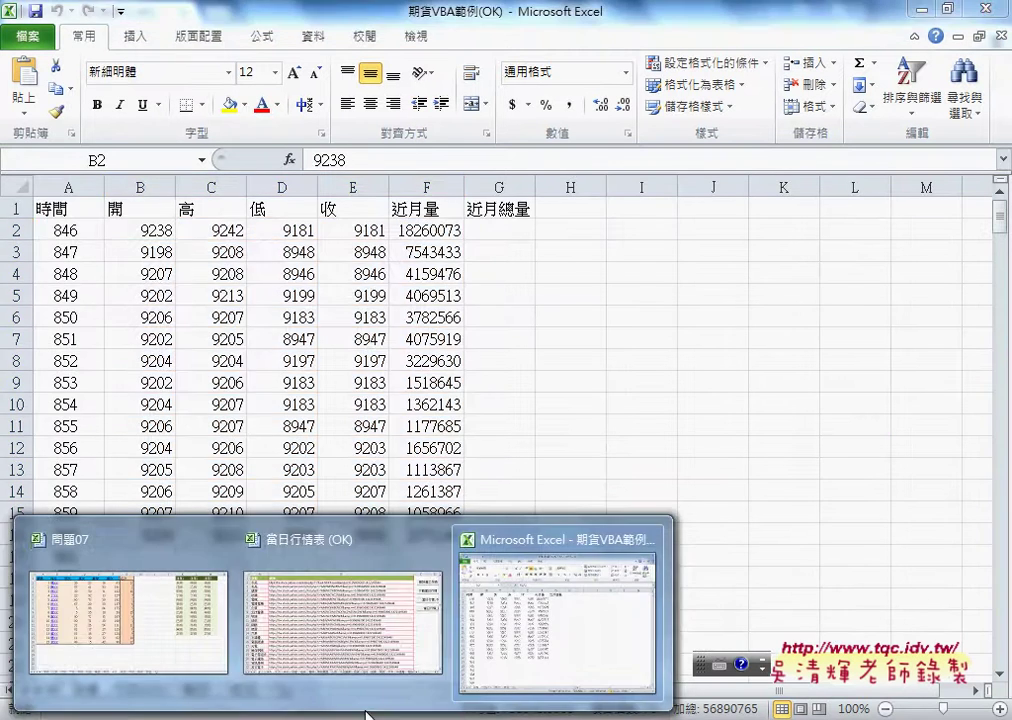
{"action": "left_click", "coordinate": [360, 640]}
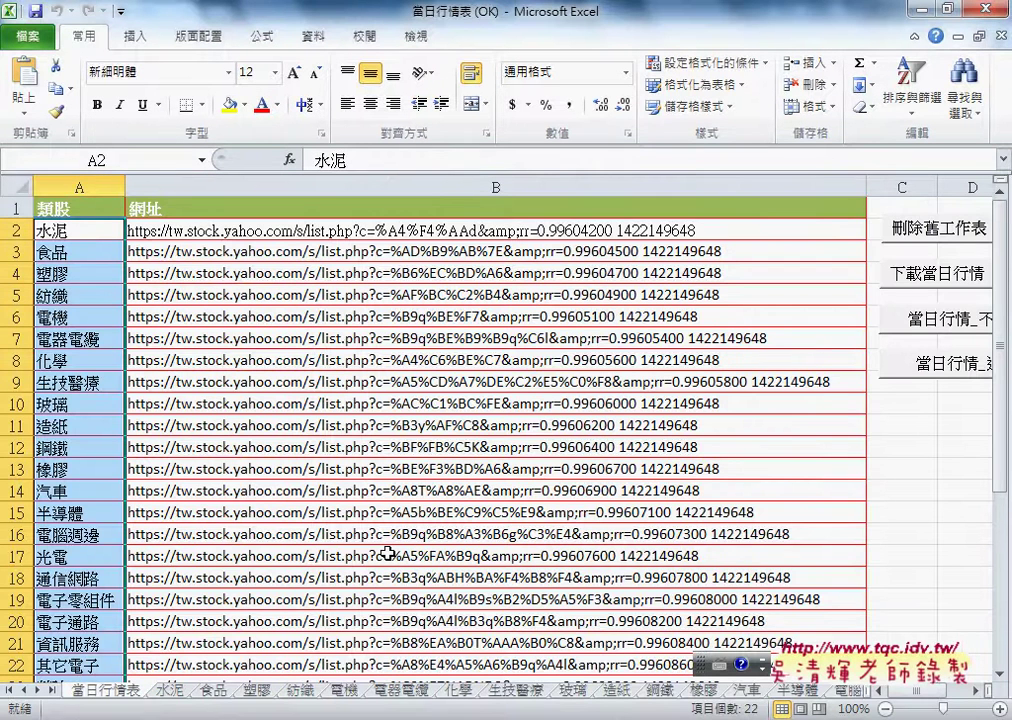
{"action": "left_click", "coordinate": [78, 235]}
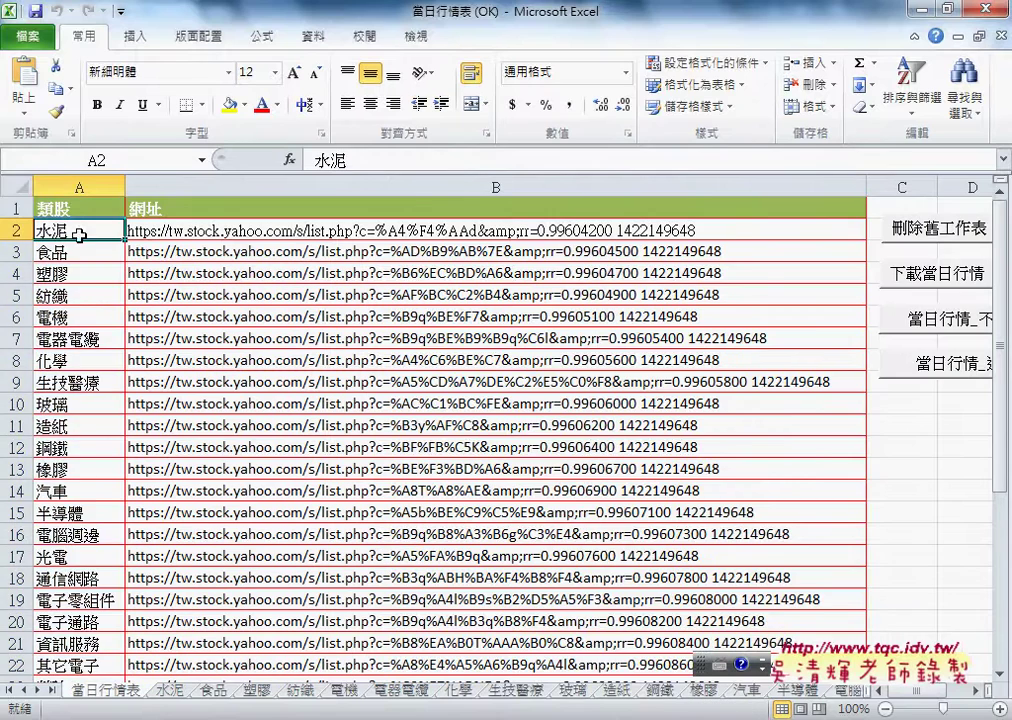
{"action": "scroll", "coordinate": [78, 235], "scroll_direction": "down", "scroll_amount": 1}
{"action": "scroll", "coordinate": [100, 240], "scroll_direction": "down", "scroll_amount": 2}
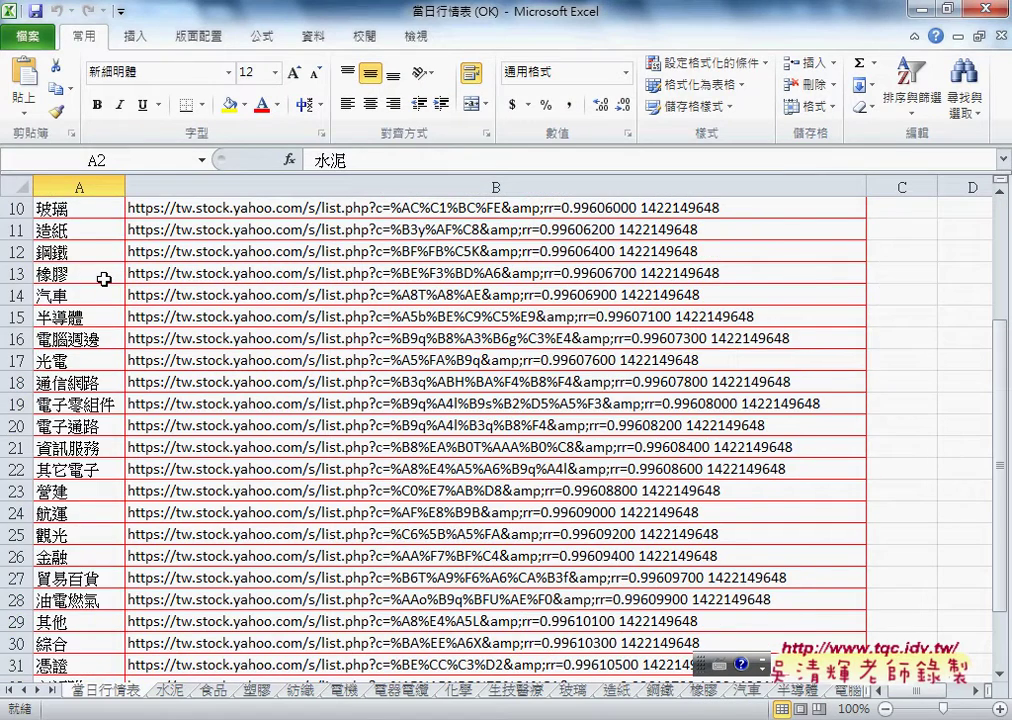
{"action": "scroll", "coordinate": [100, 275], "scroll_direction": "down", "scroll_amount": 2}
{"action": "scroll", "coordinate": [80, 273], "scroll_direction": "up", "scroll_amount": 3}
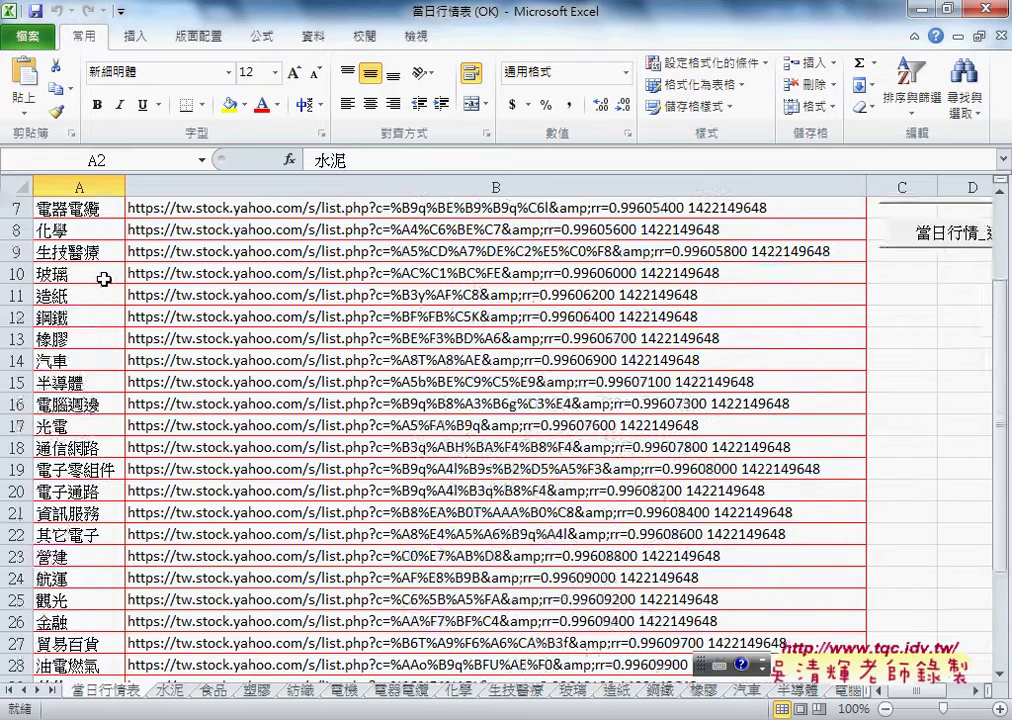
{"action": "scroll", "coordinate": [80, 273], "scroll_direction": "up", "scroll_amount": 2}
{"action": "left_click", "coordinate": [734, 233]}
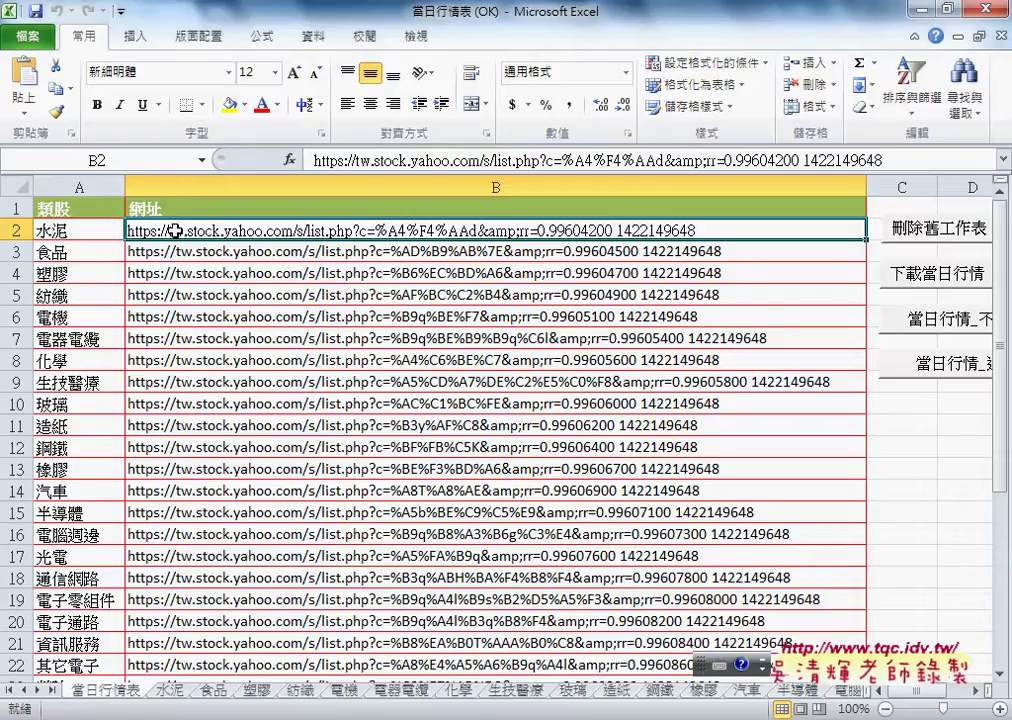
{"action": "left_click", "coordinate": [90, 231]}
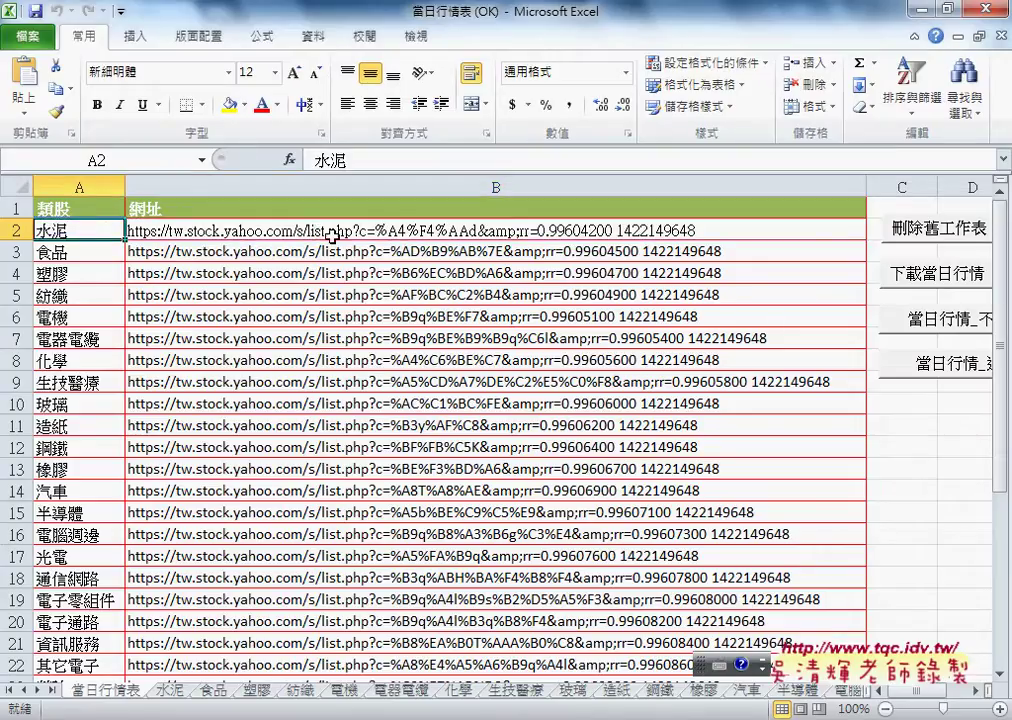
{"action": "left_click", "coordinate": [760, 230]}
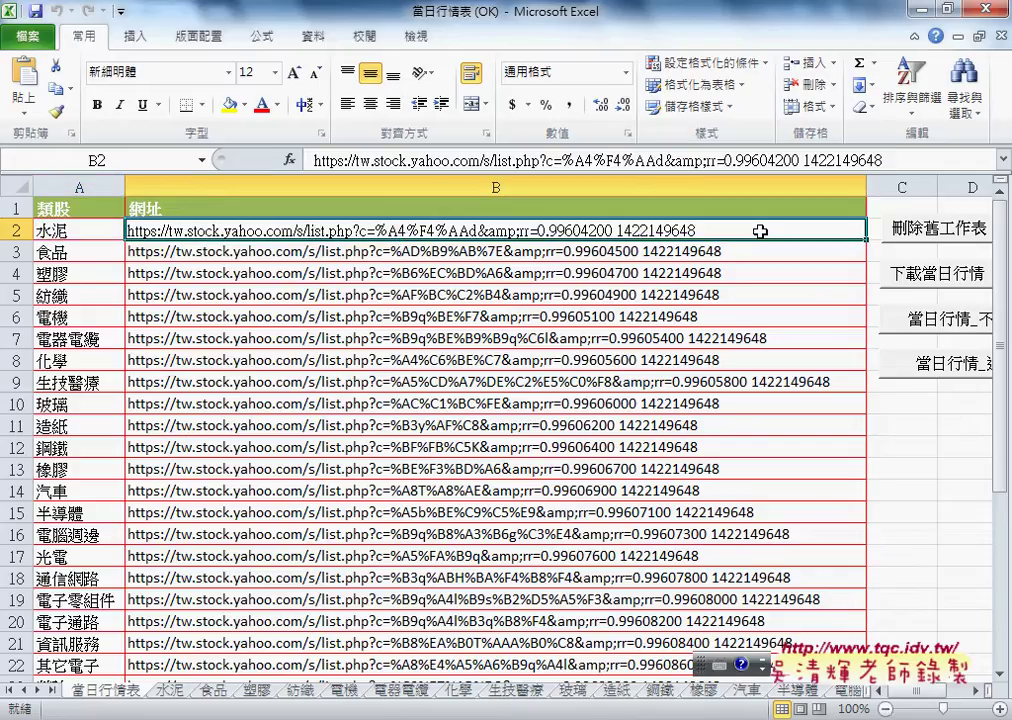
Step: Run the 刪除舊工作表 macro to remove every per-sector worksheet
{"action": "left_click", "coordinate": [958, 237]}
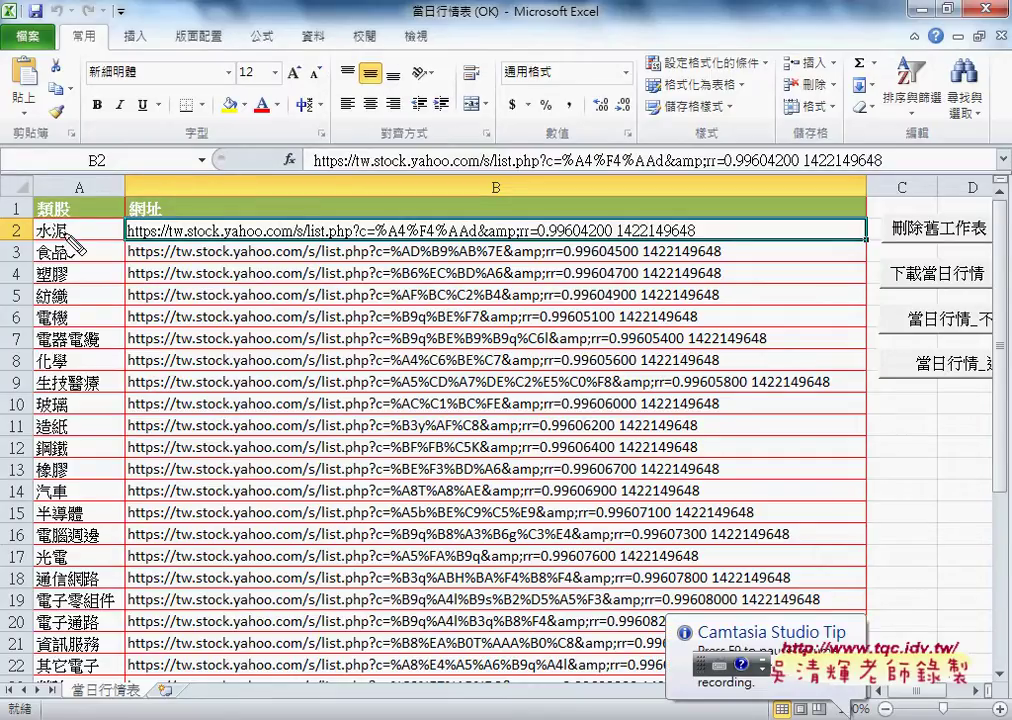
{"action": "left_click_drag", "start_coordinate": [48, 243], "coordinate": [133, 660]}
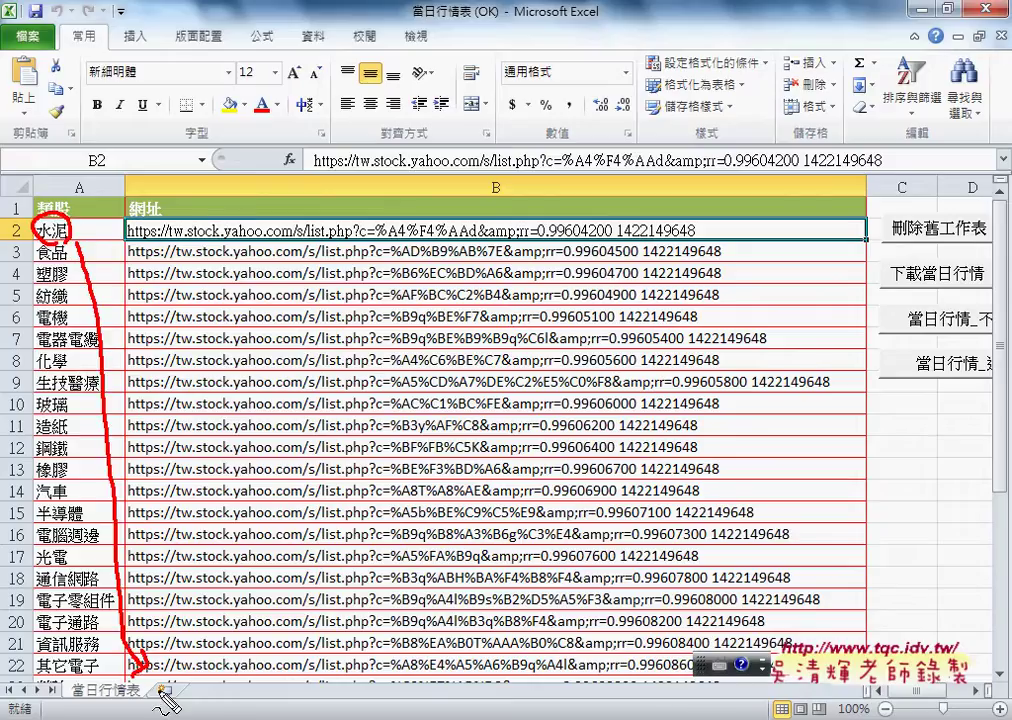
{"action": "left_click_drag", "start_coordinate": [133, 660], "coordinate": [162, 688]}
{"action": "mouse_move", "coordinate": [222, 222]}
{"action": "left_mouse_down"}
{"action": "mouse_move", "coordinate": [180, 600]}
{"action": "mouse_move", "coordinate": [200, 590]}
{"action": "left_mouse_up"}
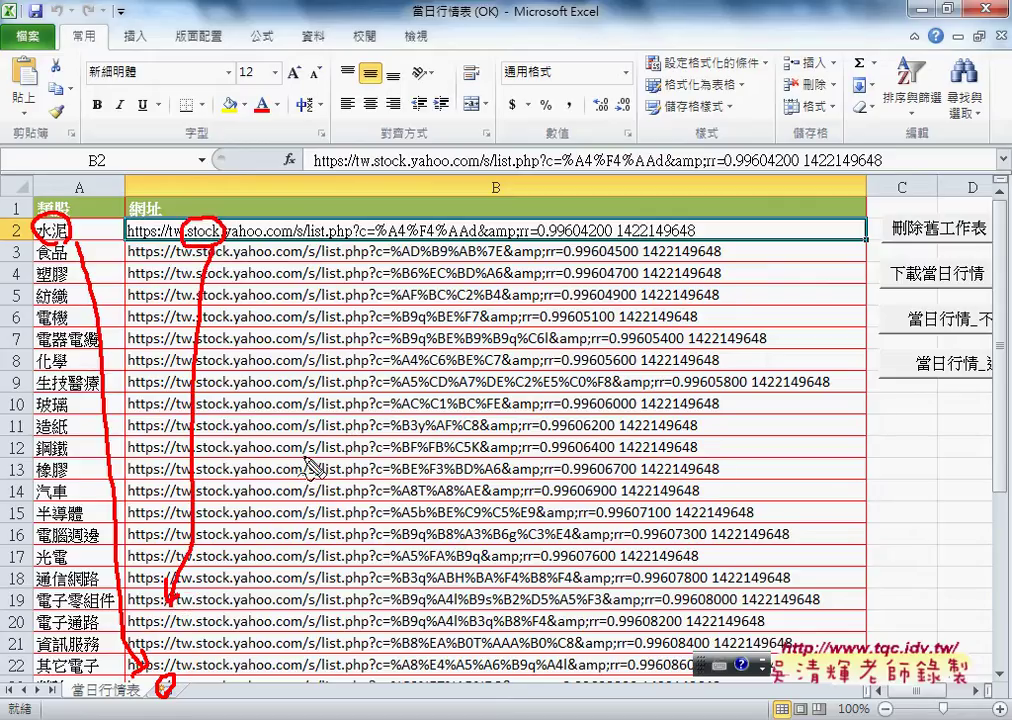
{"action": "key", "text": "Escape"}
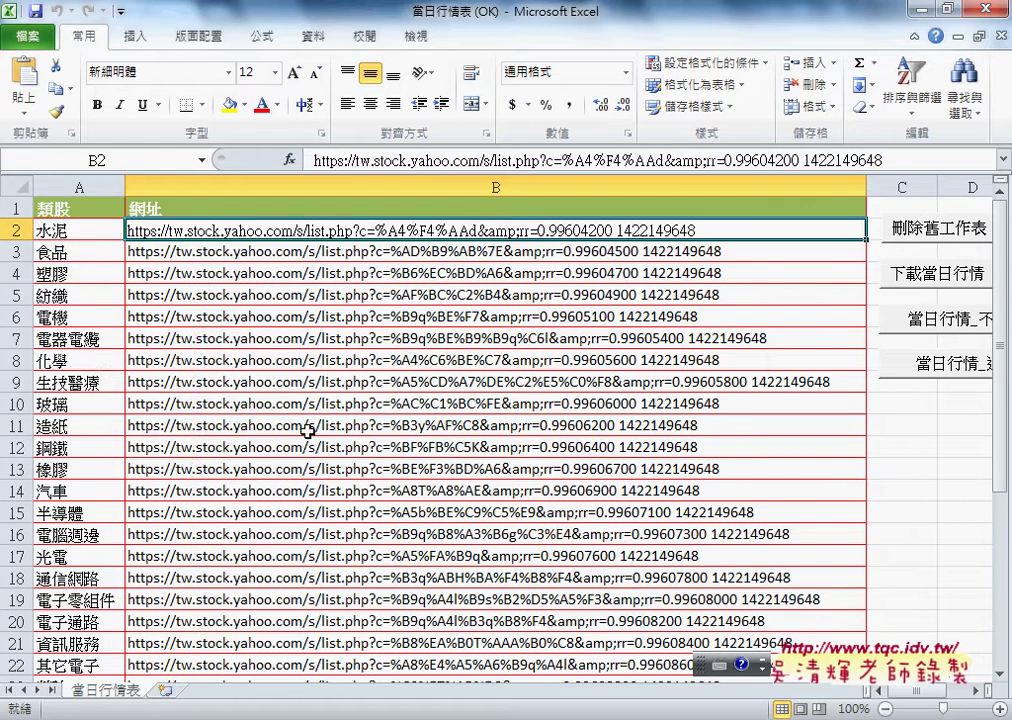
{"action": "left_click", "coordinate": [103, 229]}
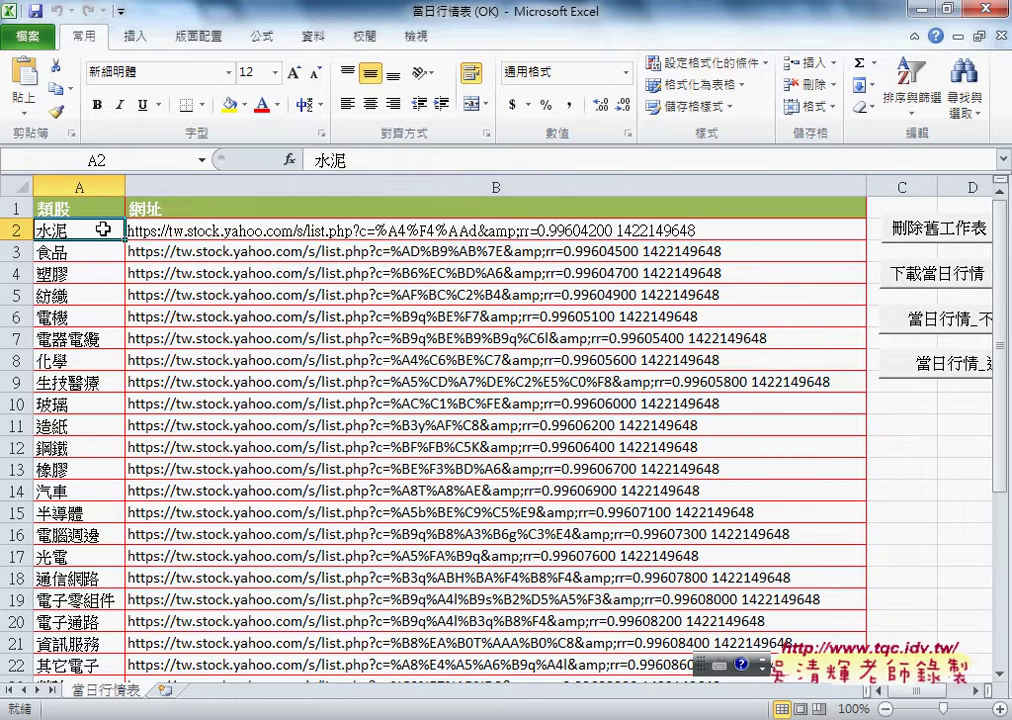
{"action": "key", "text": "ctrl+Down"}
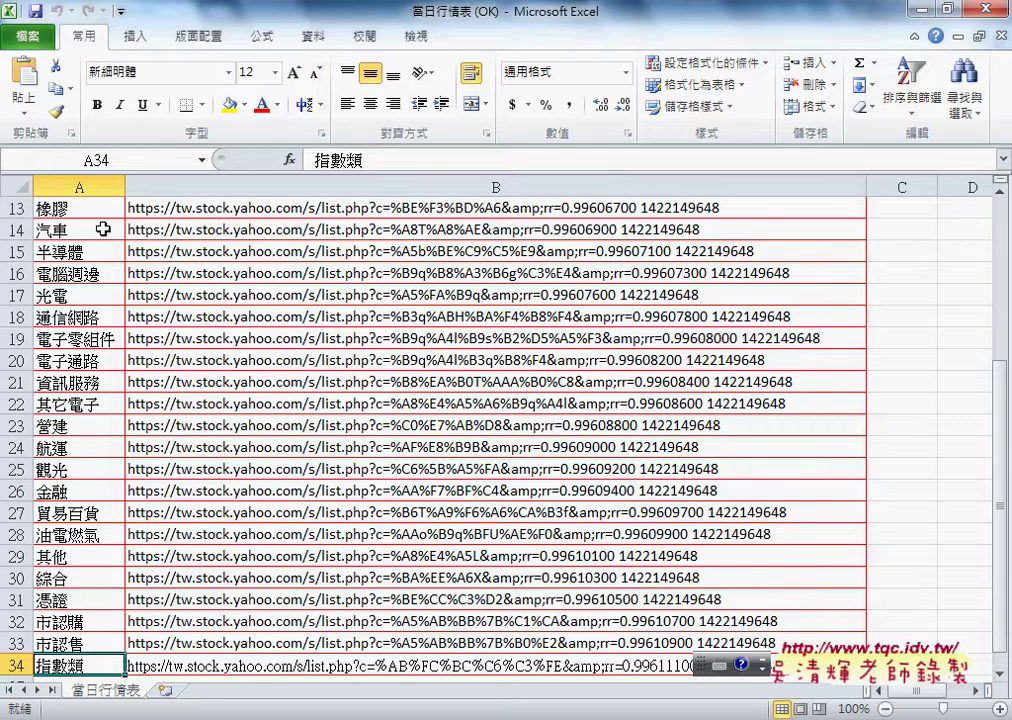
{"action": "scroll", "coordinate": [200, 330], "scroll_direction": "up", "scroll_amount": 1}
{"action": "scroll", "coordinate": [206, 357], "scroll_direction": "up", "scroll_amount": 3}
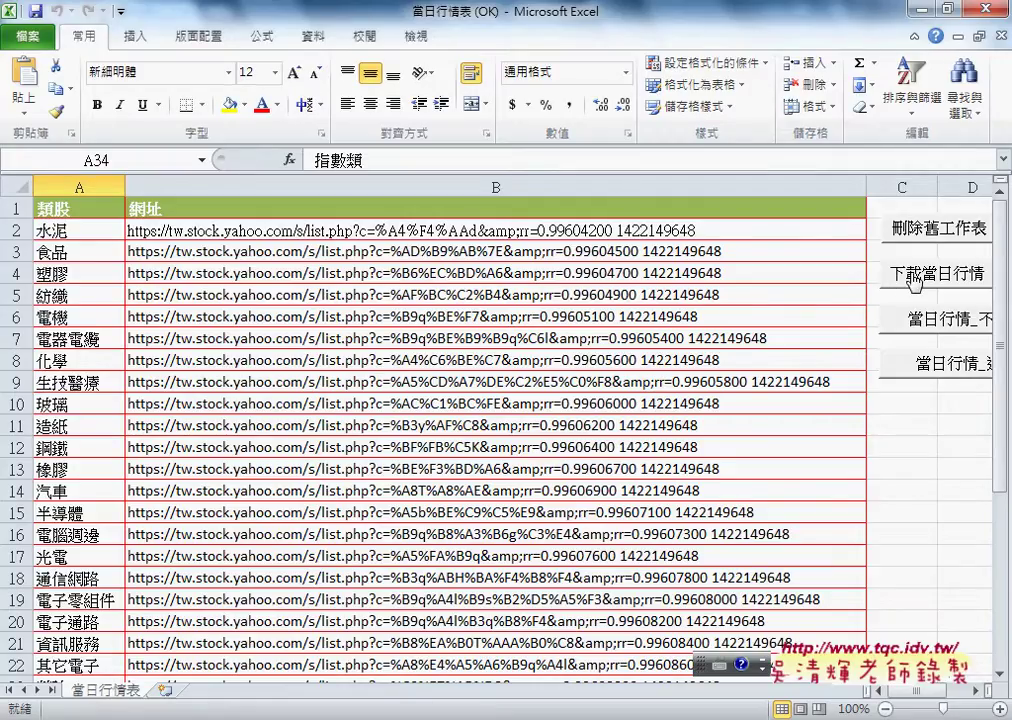
Step: Run the 下載當日行情 macro so each sector's Yahoo quote table lands on its own sheet
{"action": "left_click", "coordinate": [915, 283]}
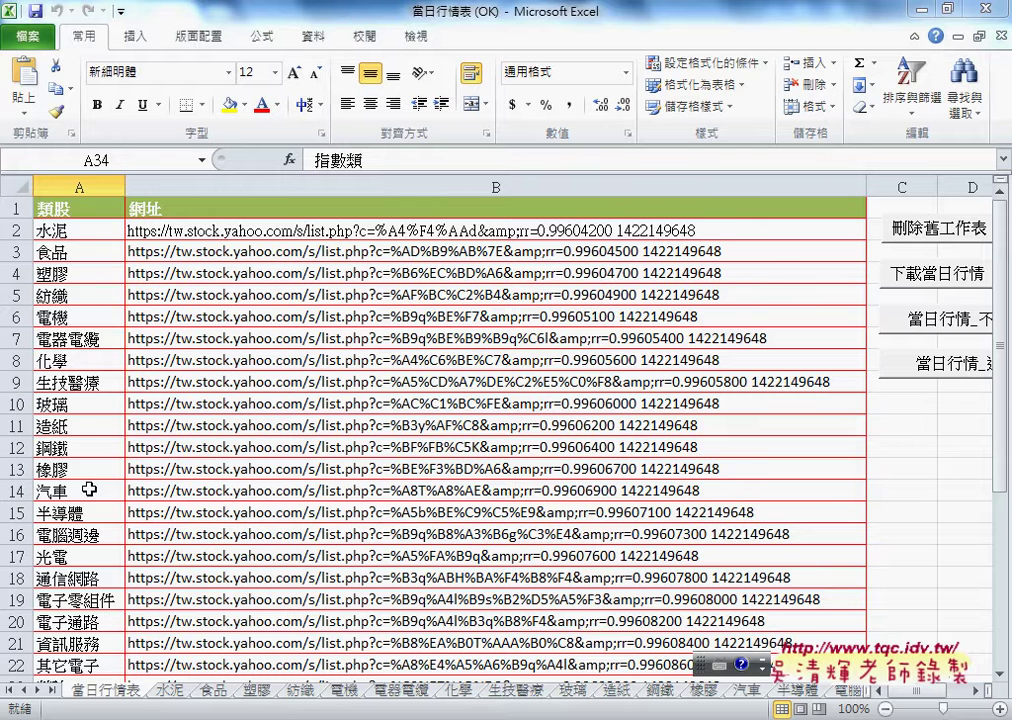
{"action": "left_click", "coordinate": [170, 690]}
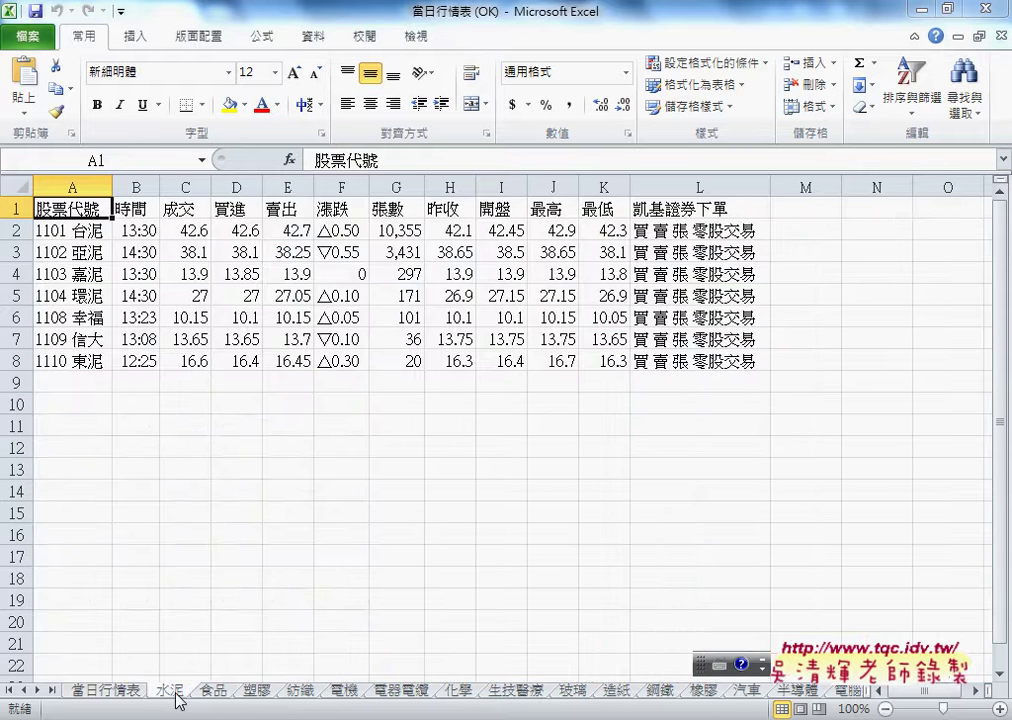
{"action": "left_click", "coordinate": [213, 690]}
{"action": "left_click", "coordinate": [258, 690]}
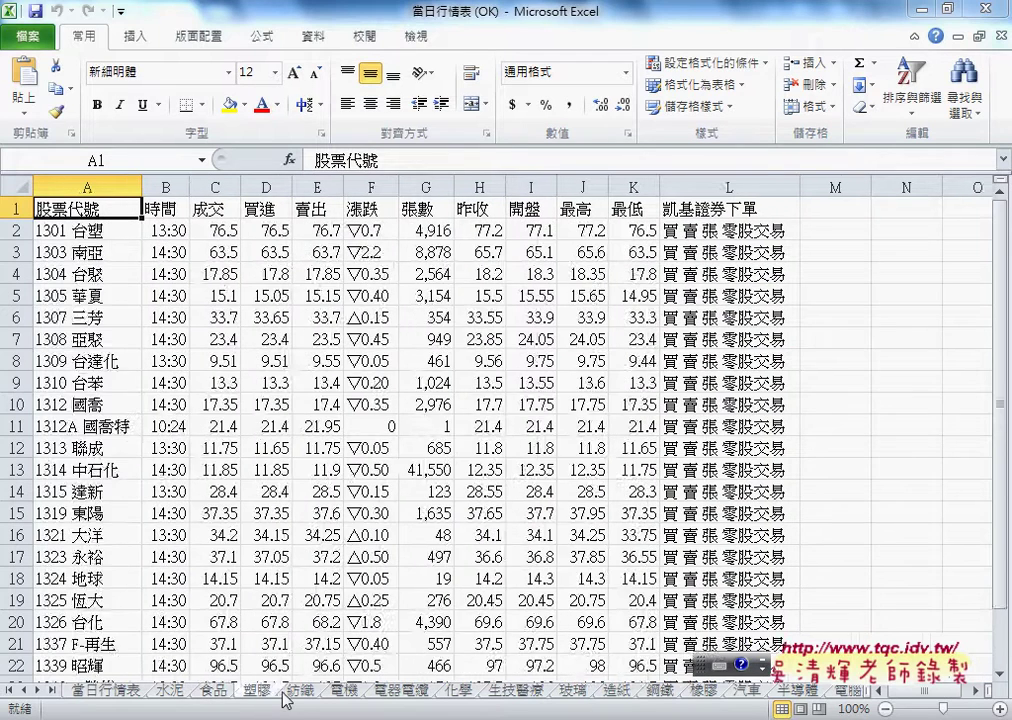
{"action": "left_click", "coordinate": [298, 690]}
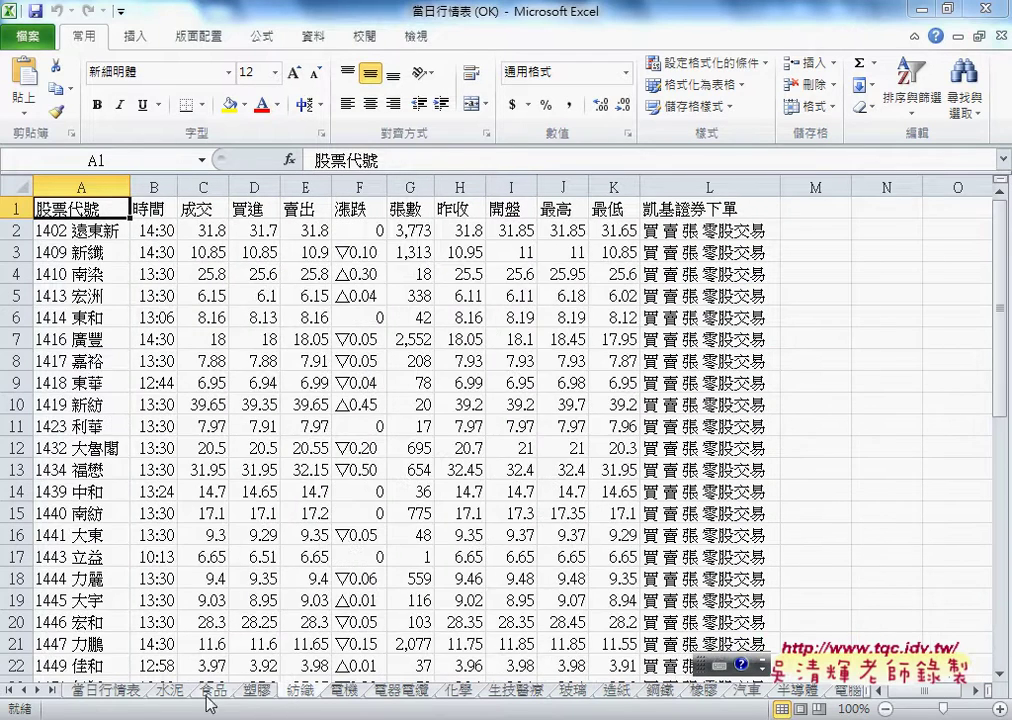
{"action": "left_click", "coordinate": [172, 690]}
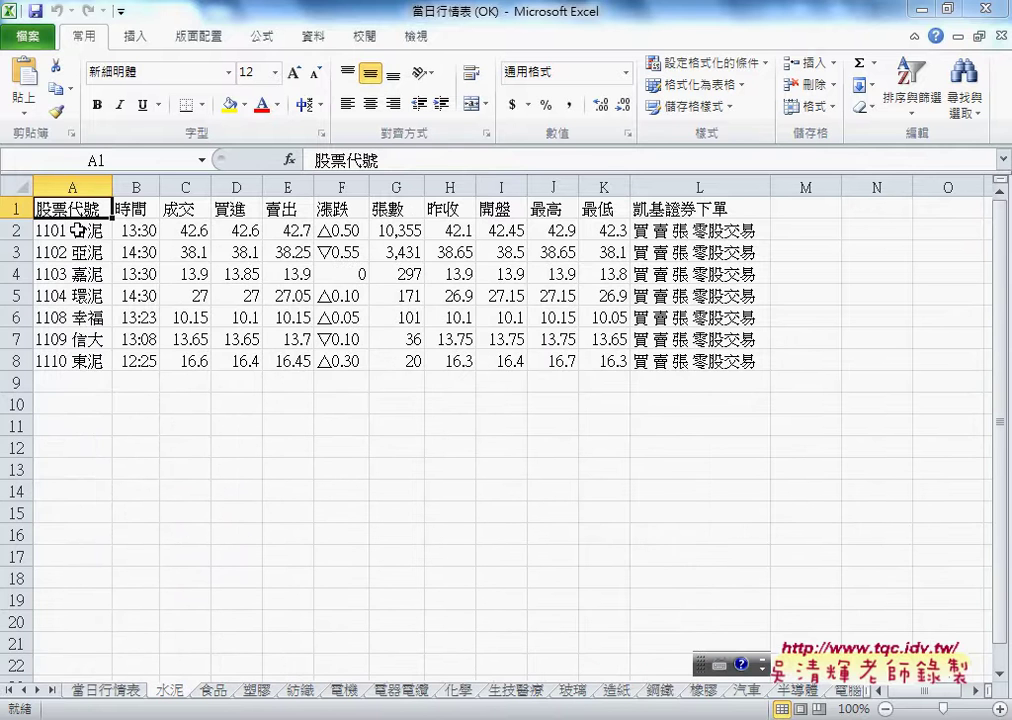
{"action": "left_click_drag", "start_coordinate": [77, 230], "coordinate": [700, 361]}
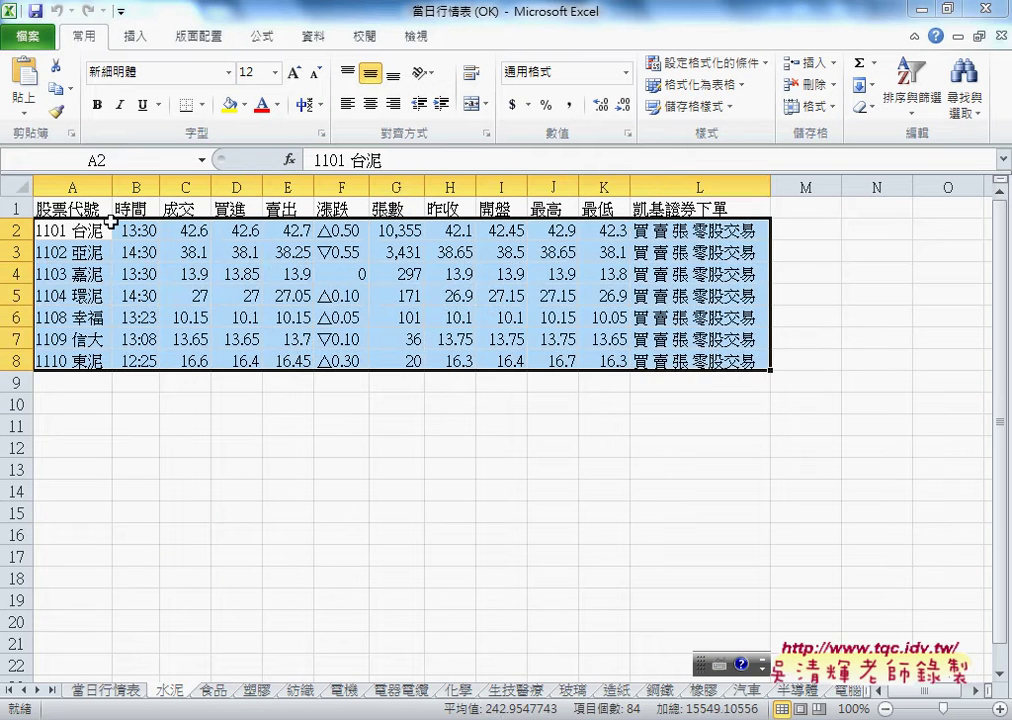
{"action": "left_click_drag", "start_coordinate": [60, 209], "coordinate": [604, 209]}
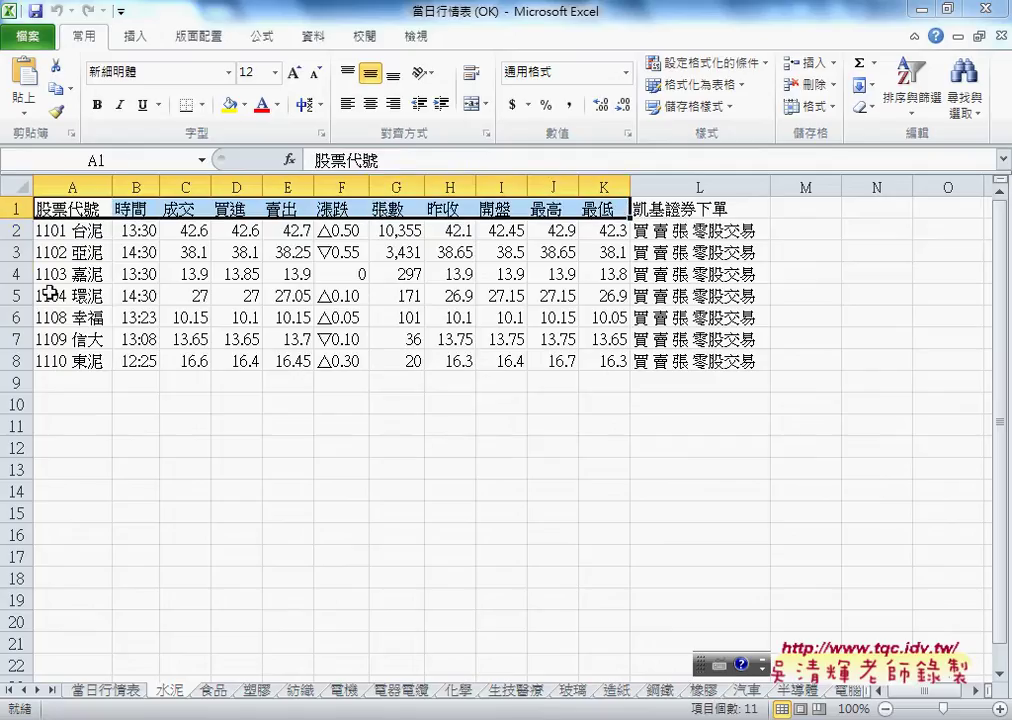
{"action": "left_click", "coordinate": [12, 272]}
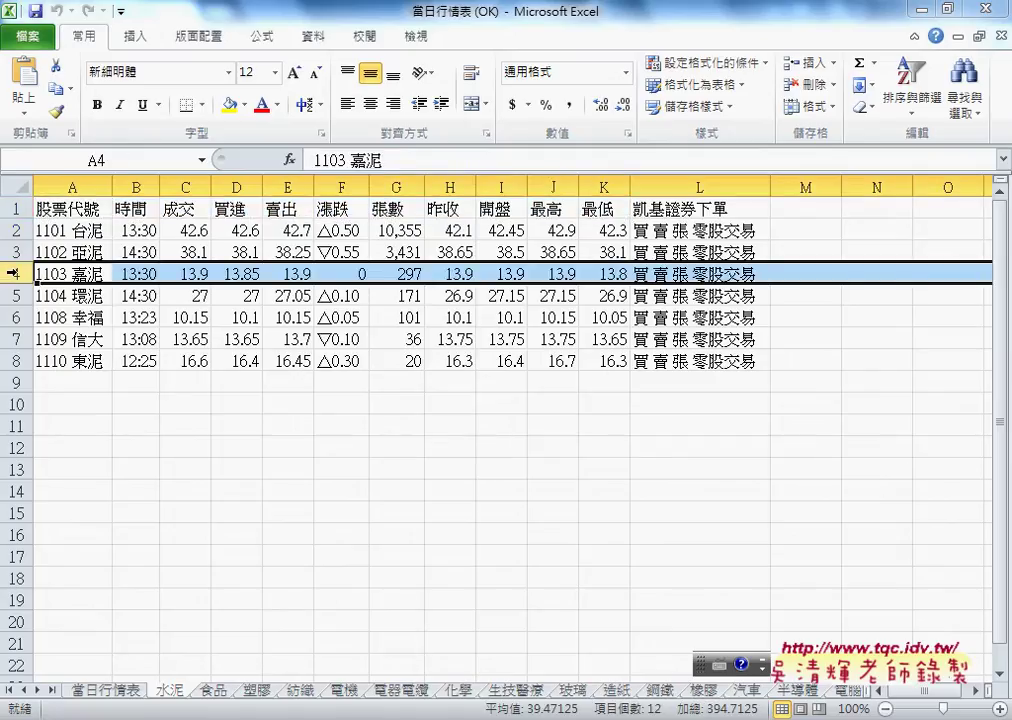
{"action": "left_click", "coordinate": [12, 251]}
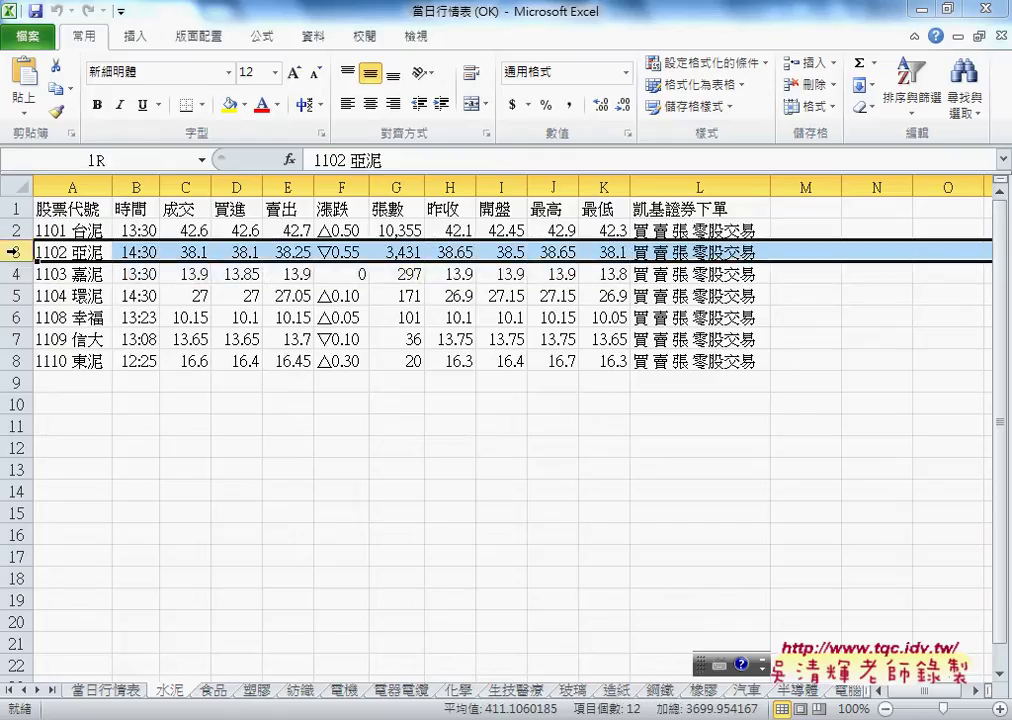
{"action": "left_click_drag", "start_coordinate": [14, 251], "coordinate": [14, 272]}
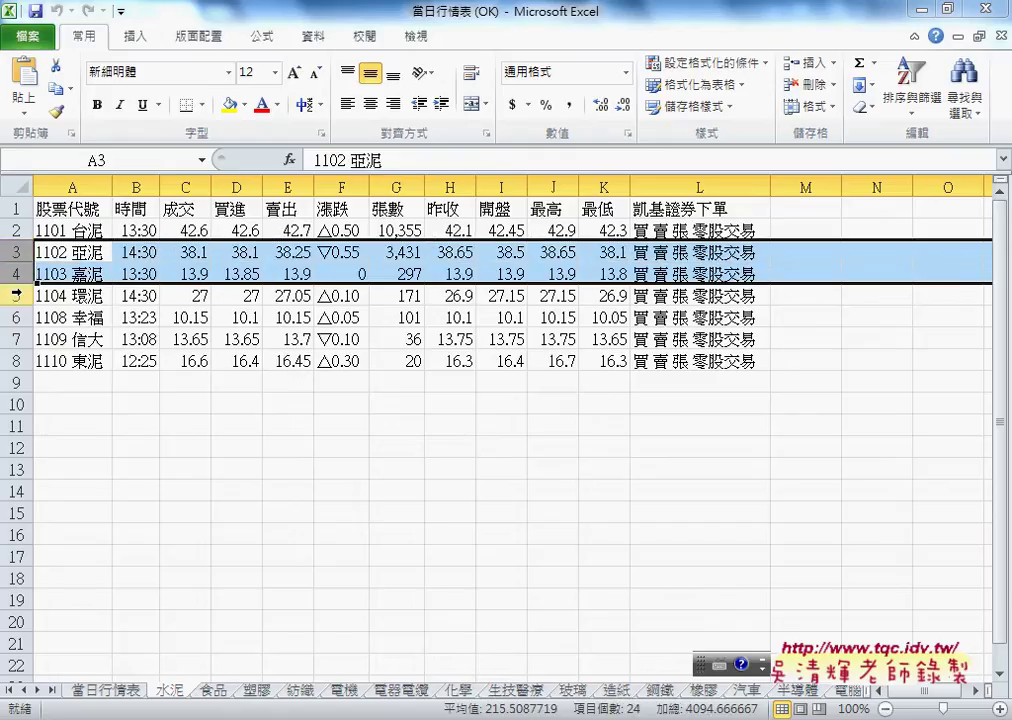
{"action": "left_click", "coordinate": [333, 229]}
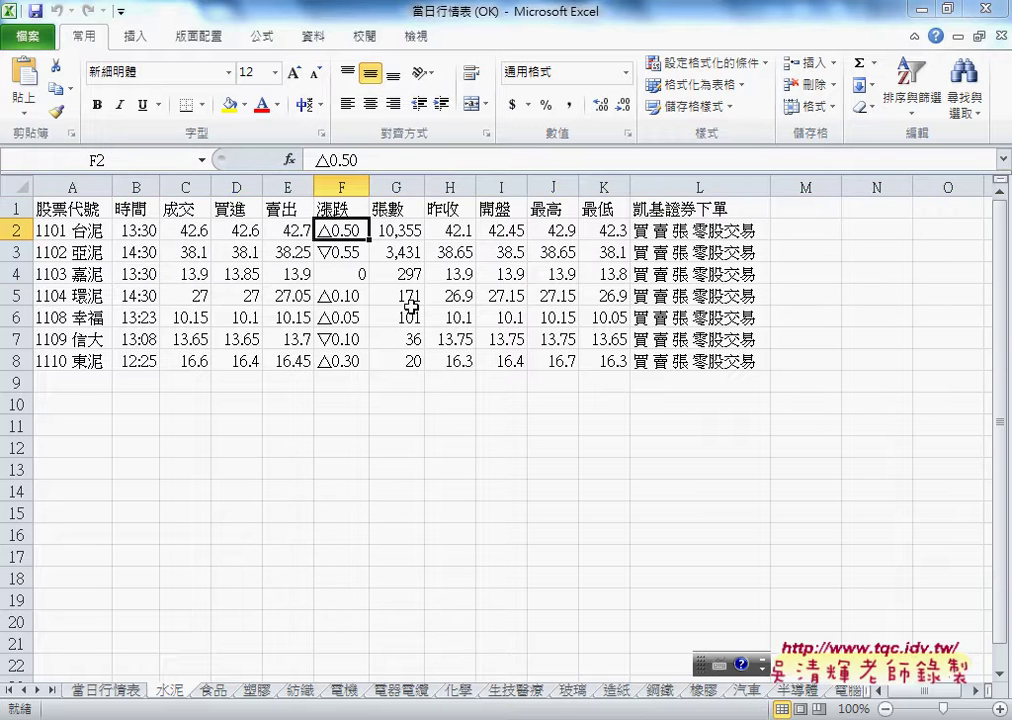
{"action": "left_click", "coordinate": [108, 694]}
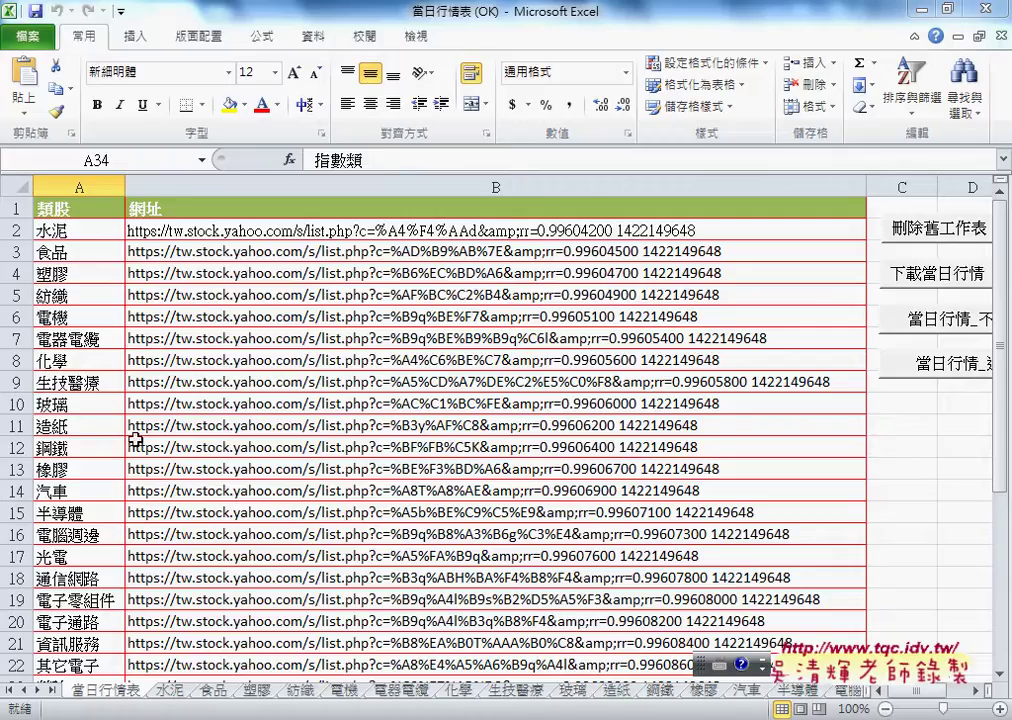
Step: Open a New Web Query from Data > From Web and close it without importing, then run 刪除舊工作表
{"action": "left_click", "coordinate": [138, 36]}
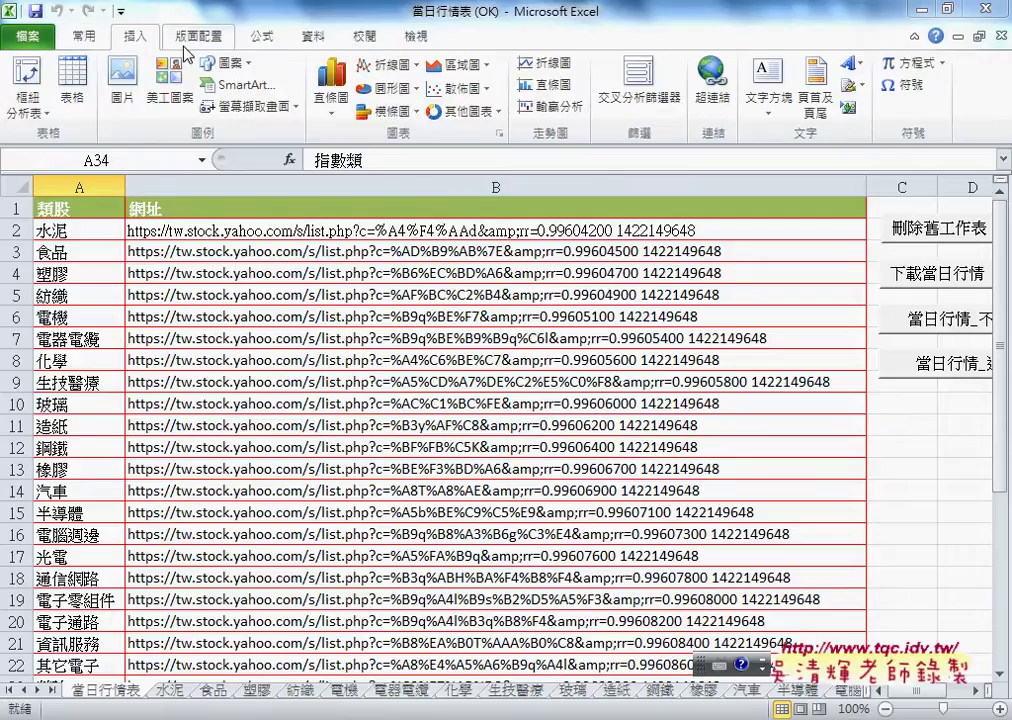
{"action": "left_click", "coordinate": [313, 37]}
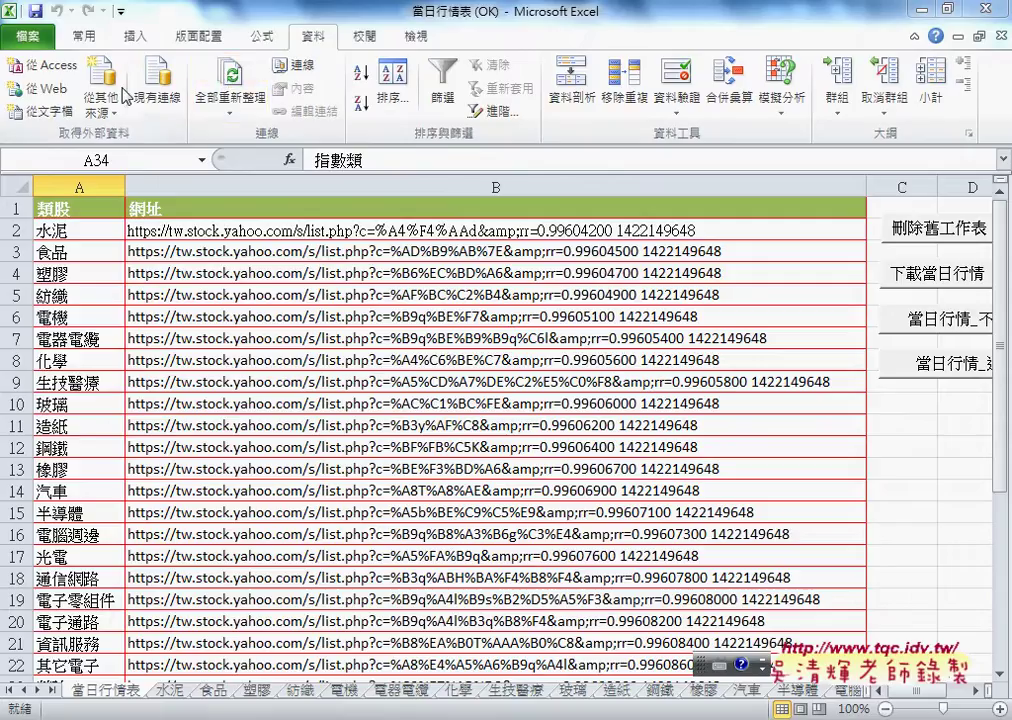
{"action": "left_click", "coordinate": [44, 92]}
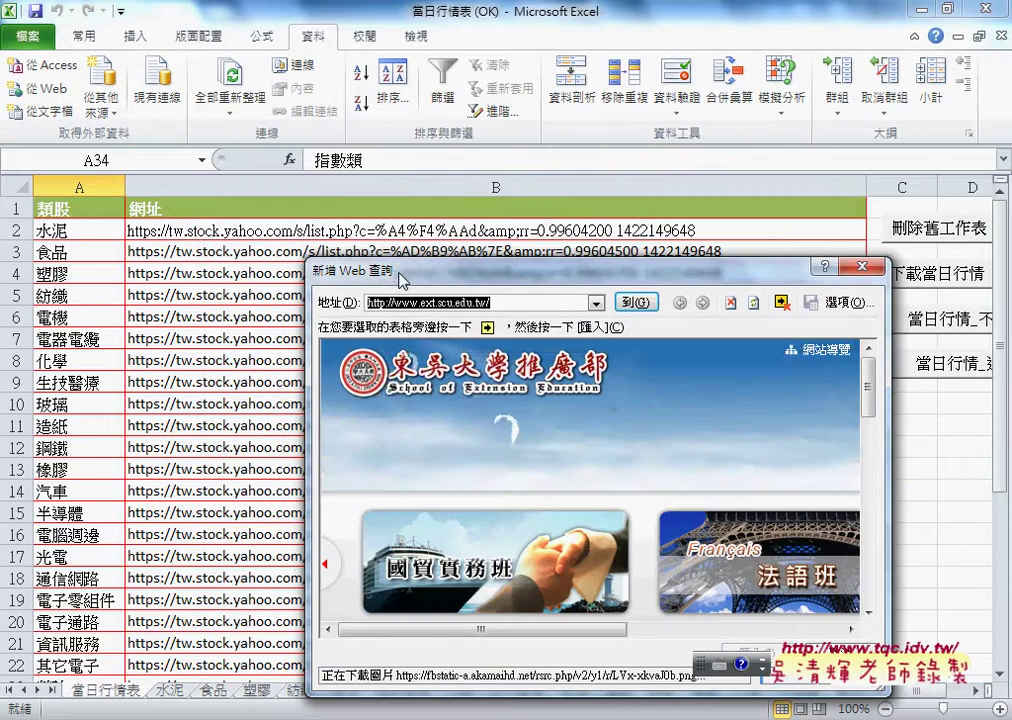
{"action": "mouse_move", "coordinate": [383, 275]}
{"action": "left_mouse_down"}
{"action": "mouse_move", "coordinate": [277, 235]}
{"action": "mouse_move", "coordinate": [230, 265]}
{"action": "left_mouse_up"}
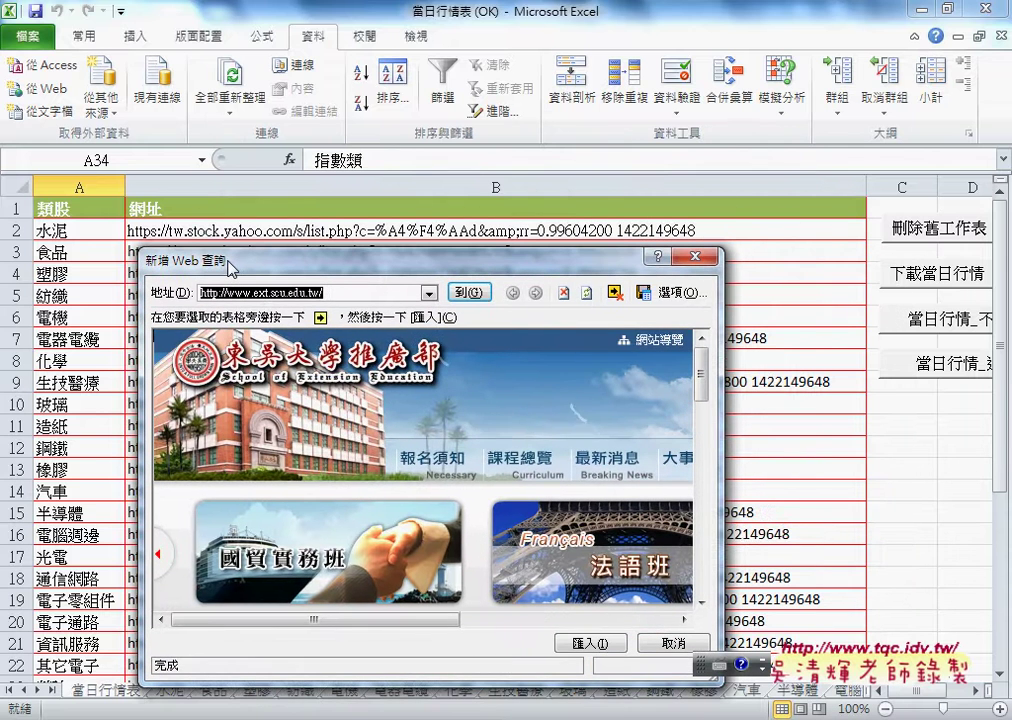
{"action": "left_click", "coordinate": [695, 257]}
{"action": "left_click", "coordinate": [895, 236]}
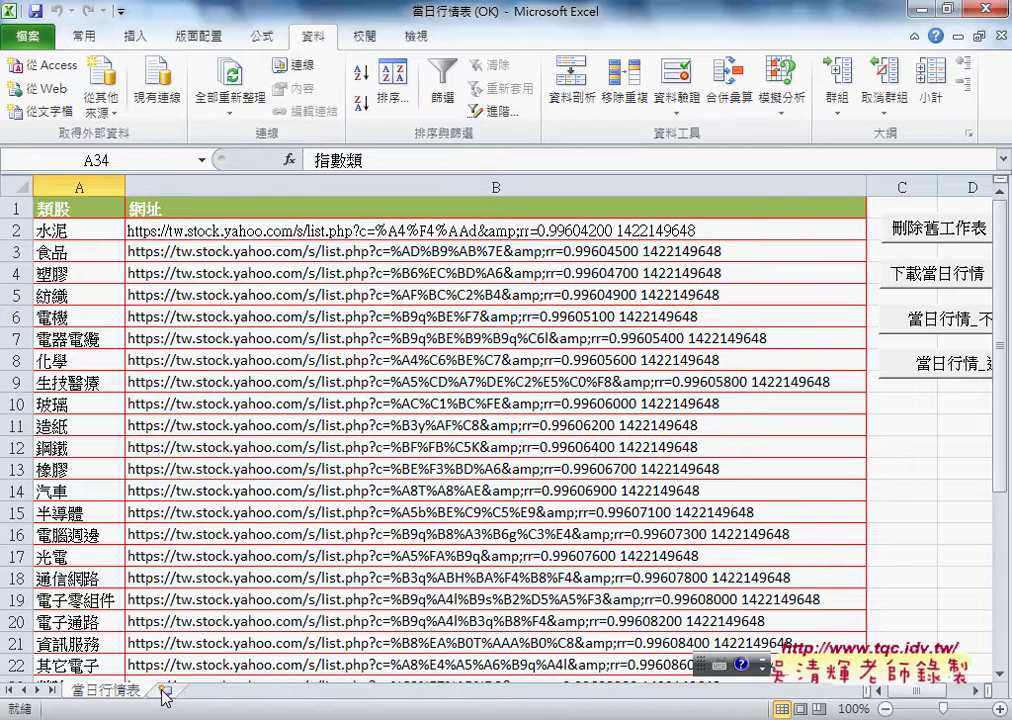
Step: Add a blank 工作表67 sheet, copy the 水泥 URL from B2, and start then cancel a web query there
{"action": "left_click", "coordinate": [164, 691]}
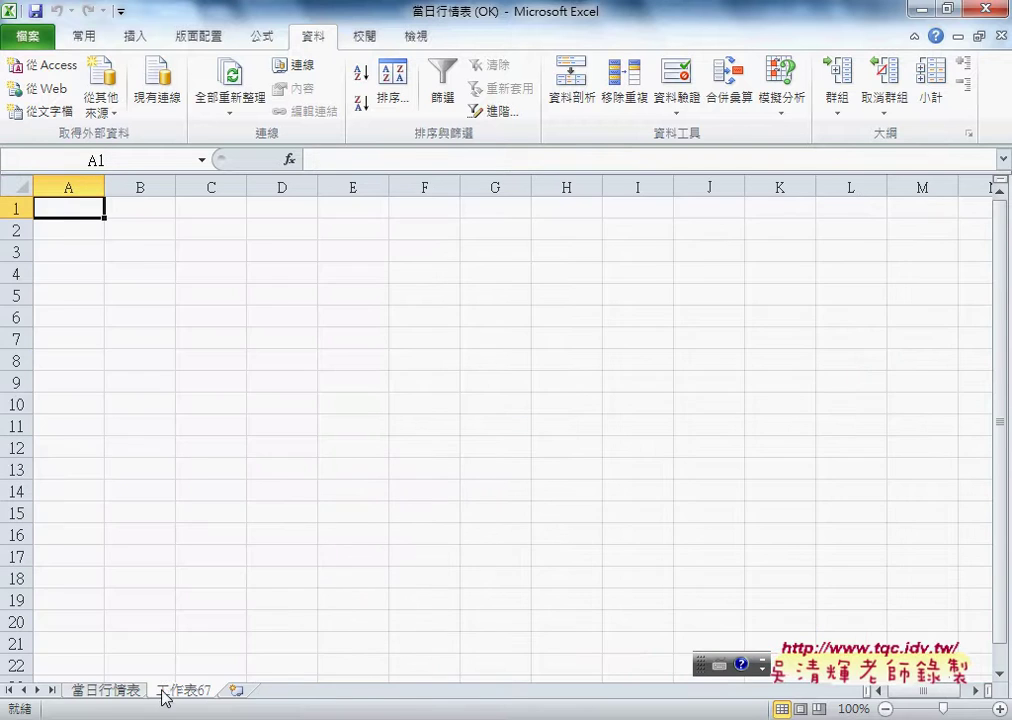
{"action": "left_click", "coordinate": [104, 690]}
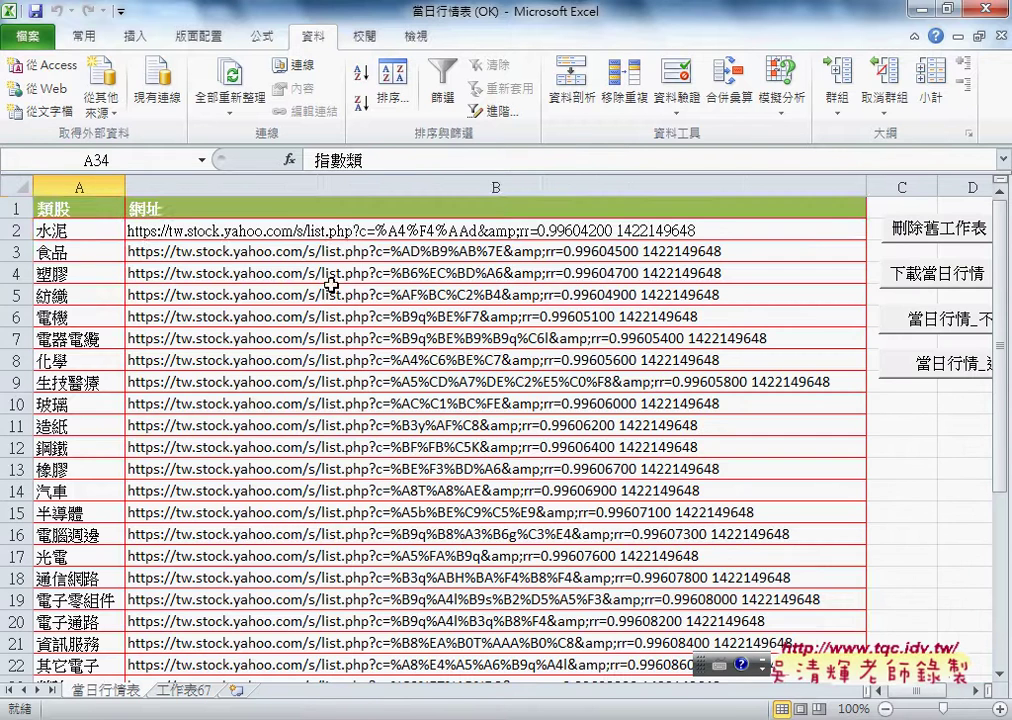
{"action": "left_click", "coordinate": [348, 230]}
{"action": "key", "text": "ctrl+c"}
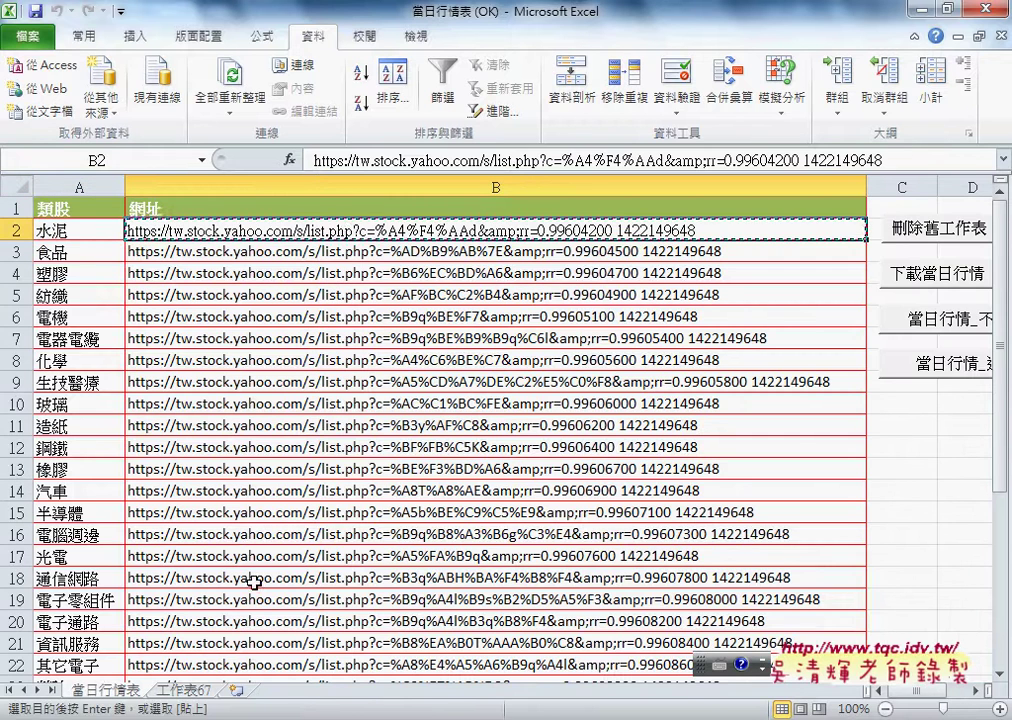
{"action": "left_click", "coordinate": [190, 690]}
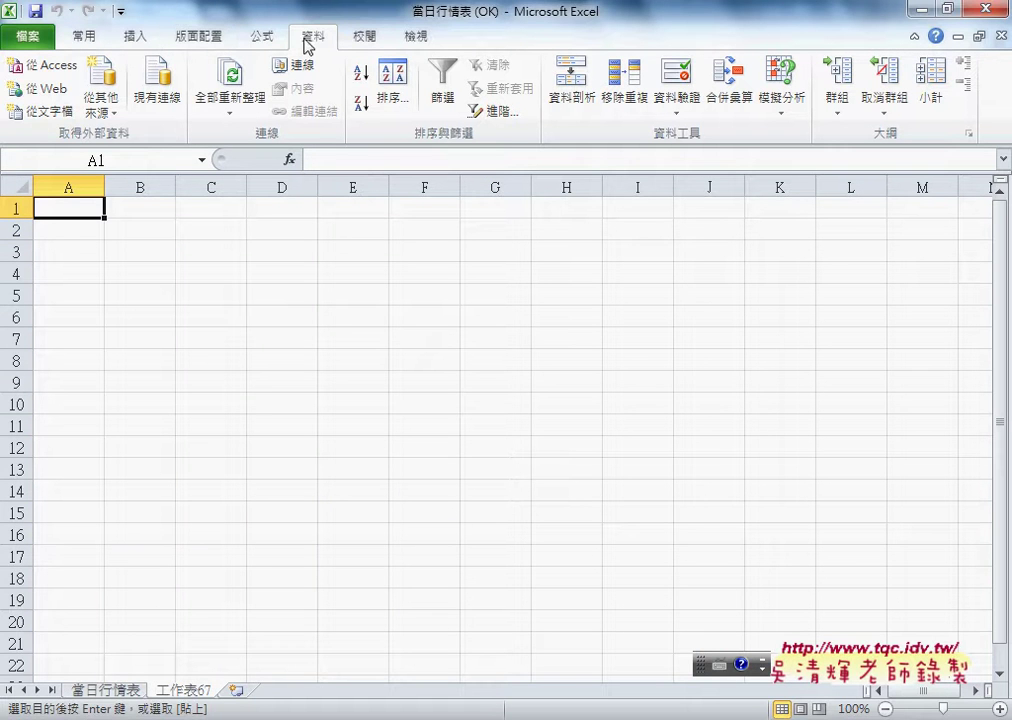
{"action": "left_click", "coordinate": [40, 92]}
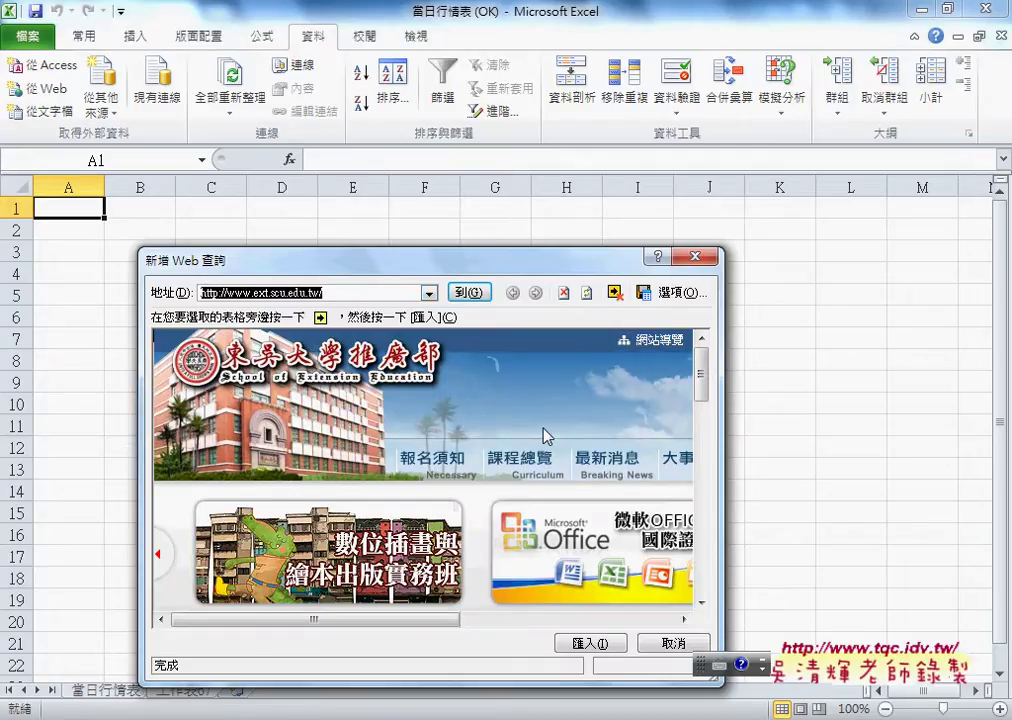
{"action": "left_click", "coordinate": [660, 643]}
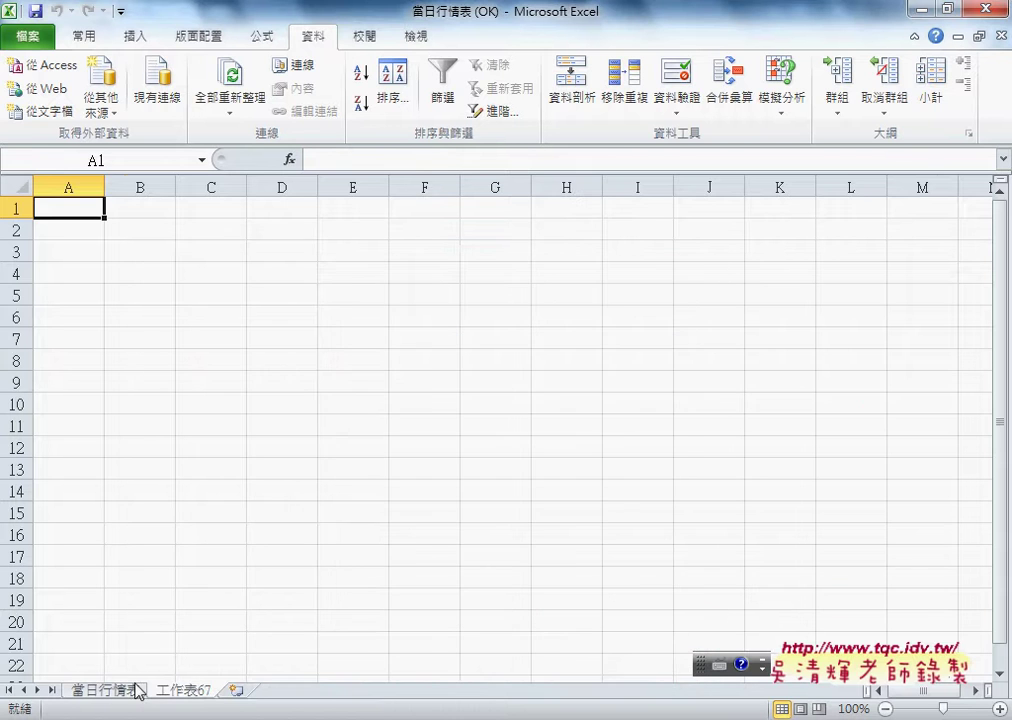
Step: Edit cell B2 on 當日行情表 and select its whole URL text
{"action": "left_click", "coordinate": [137, 690]}
{"action": "double_click", "coordinate": [376, 231]}
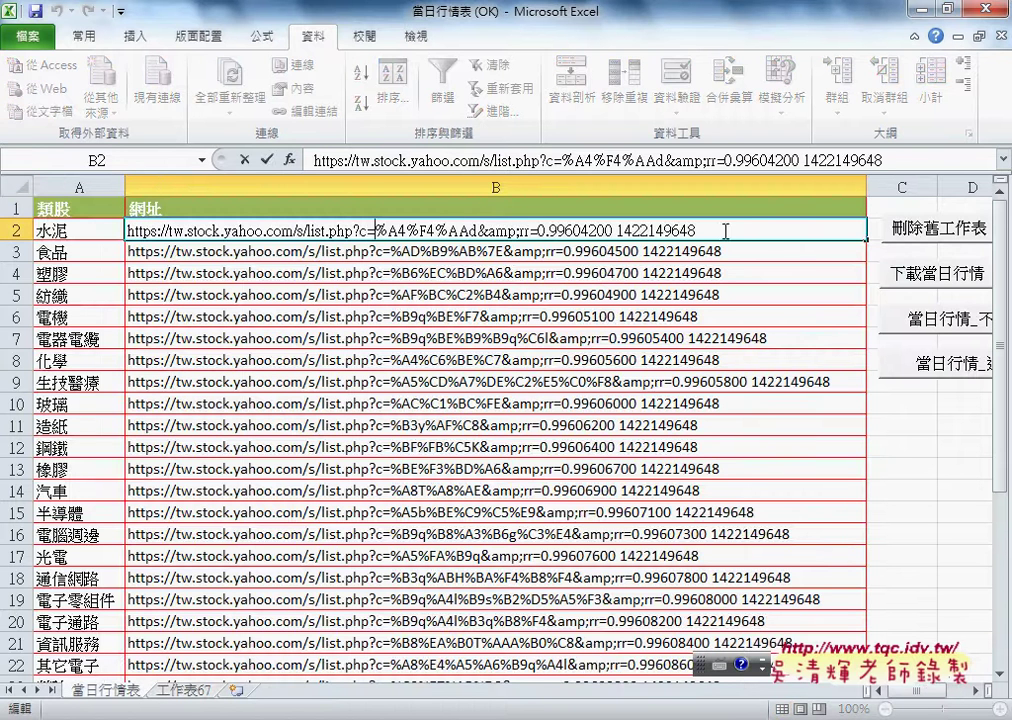
{"action": "left_click_drag", "start_coordinate": [725, 231], "coordinate": [4, 229]}
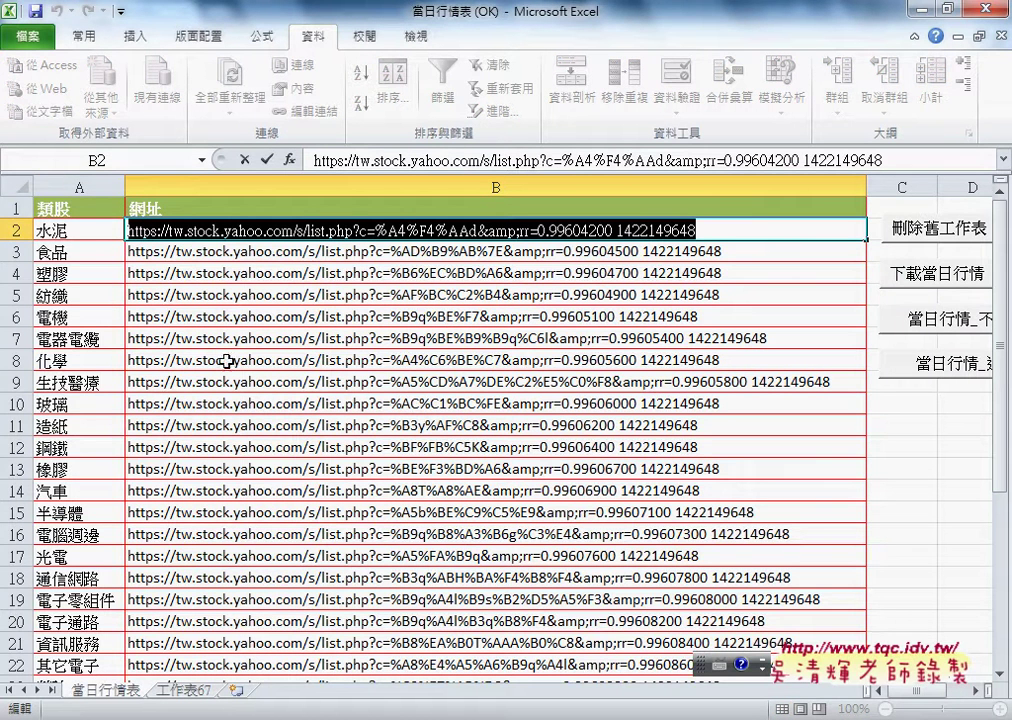
Step: Delete the 工作表67 sheet and confirm the deletion
{"action": "left_click", "coordinate": [190, 690]}
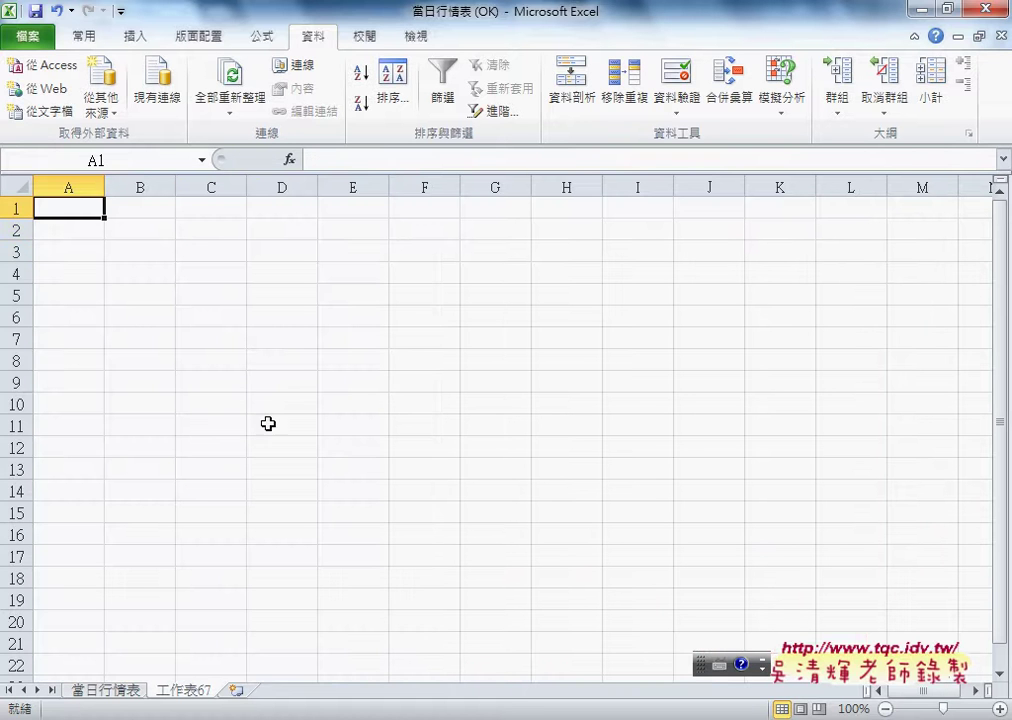
{"action": "right_click", "coordinate": [183, 698]}
{"action": "left_click", "coordinate": [250, 480]}
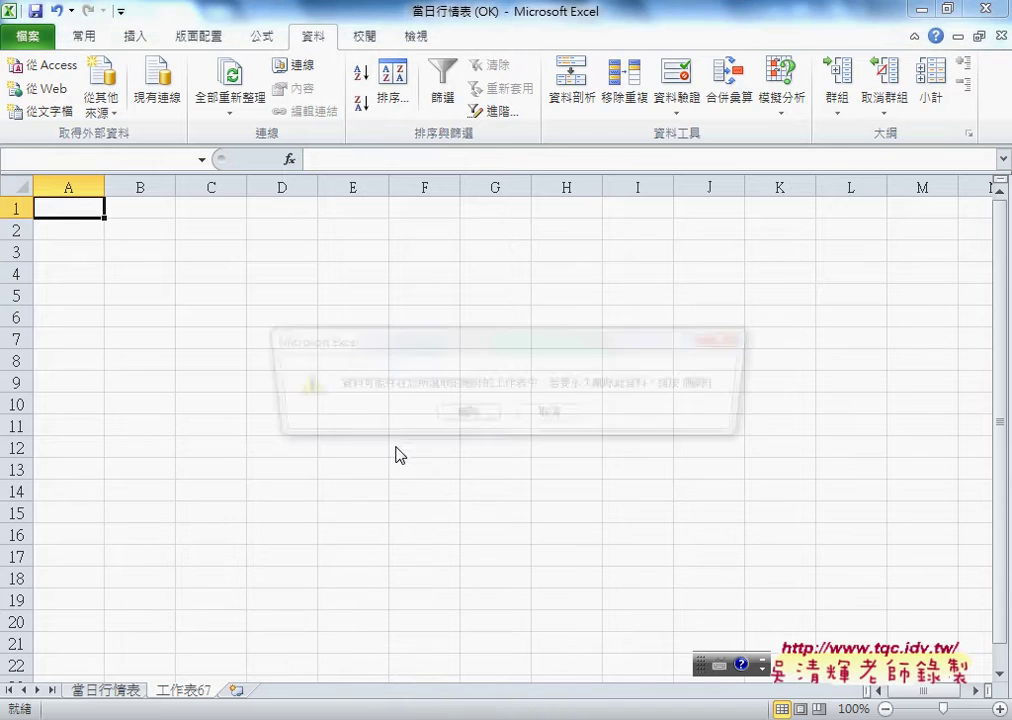
{"action": "left_click", "coordinate": [461, 412]}
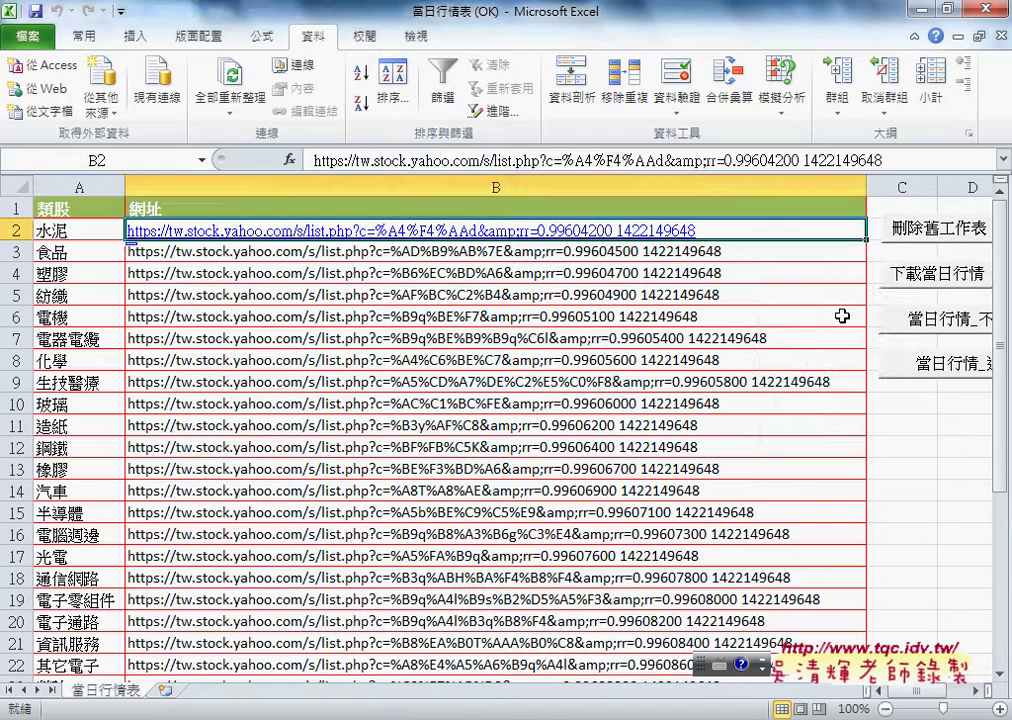
Step: Open the 下載當日行情 button's assigned macro in the VBA editor and maximize Module1
{"action": "right_click", "coordinate": [895, 276]}
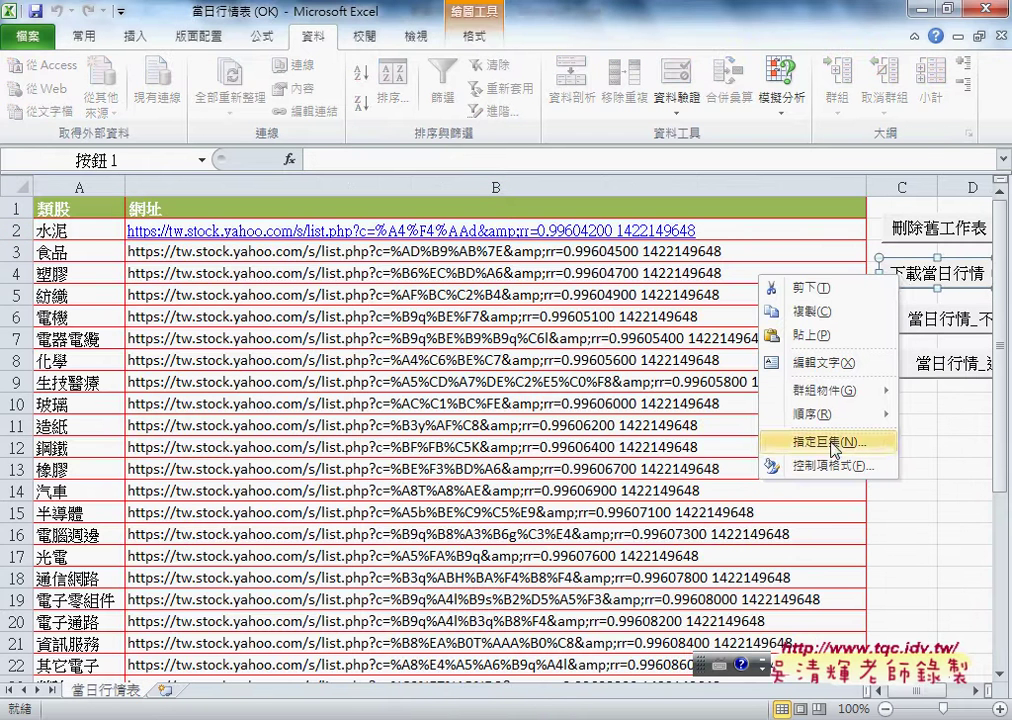
{"action": "left_click", "coordinate": [833, 441]}
{"action": "left_click", "coordinate": [958, 320]}
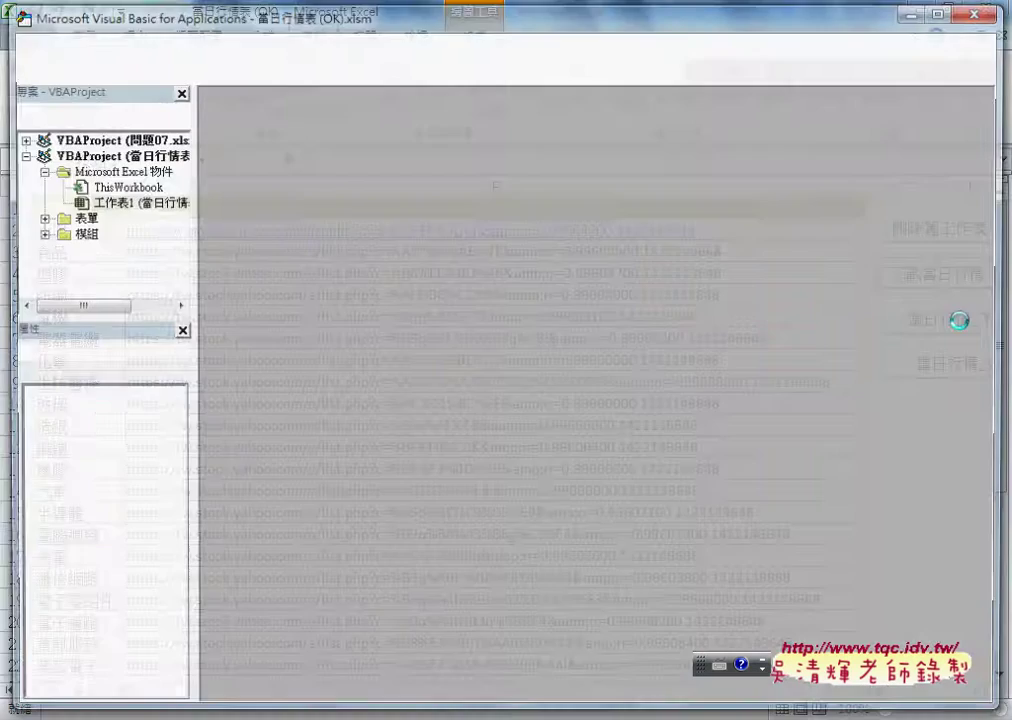
{"action": "double_click", "coordinate": [514, 152]}
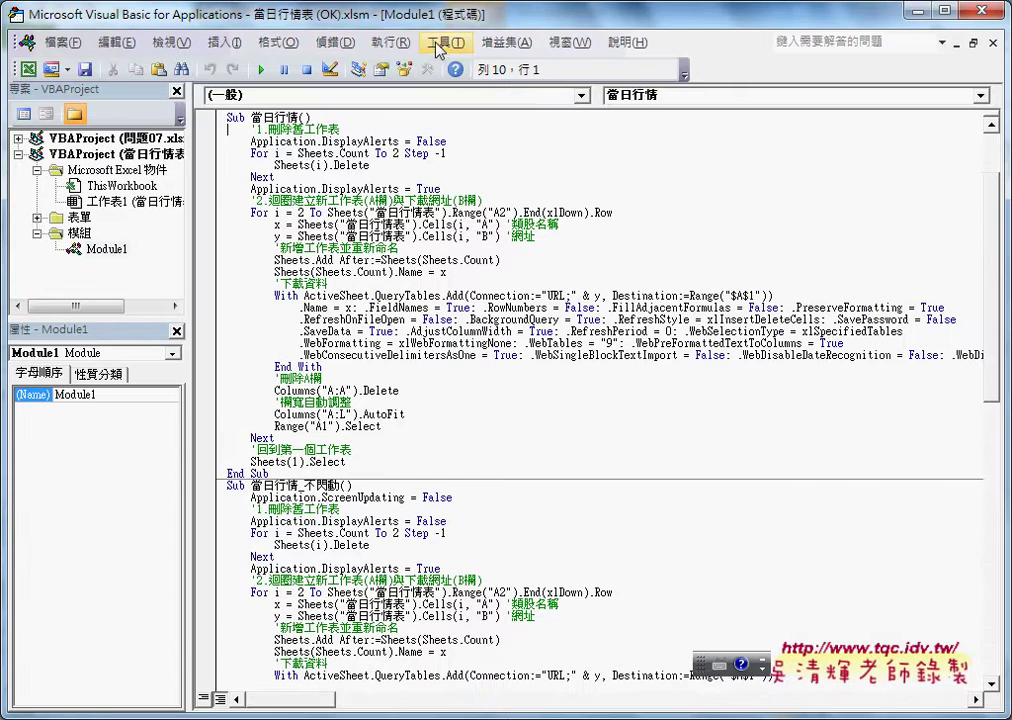
Step: Set the VBA editor's code font size to 12 under Options > Editor Format
{"action": "left_click", "coordinate": [499, 44]}
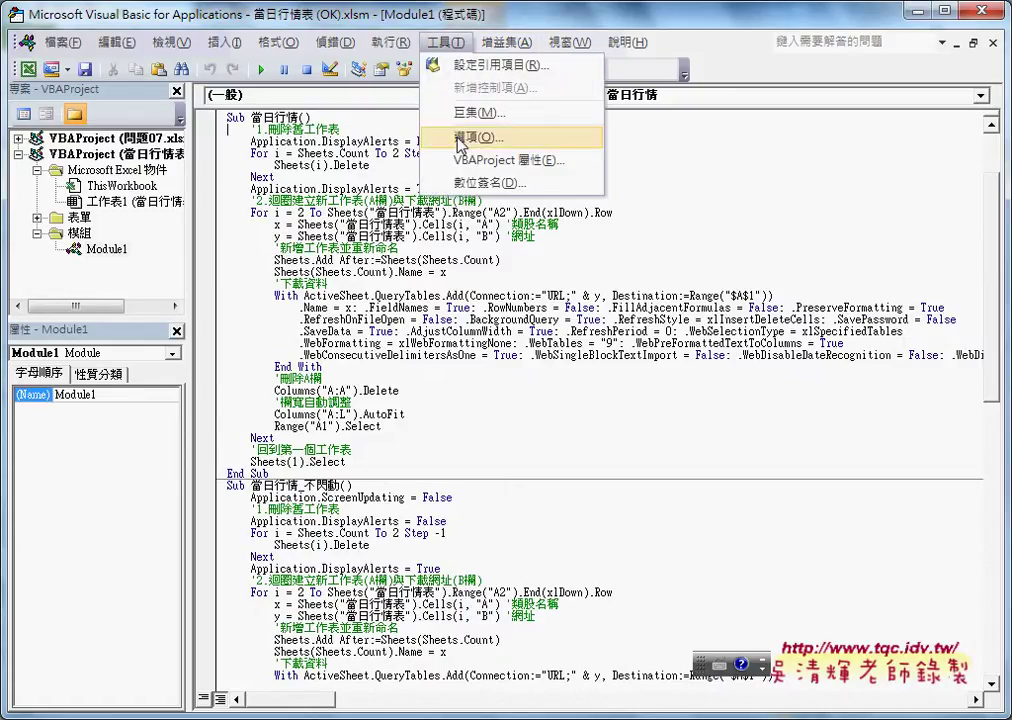
{"action": "left_click", "coordinate": [461, 139]}
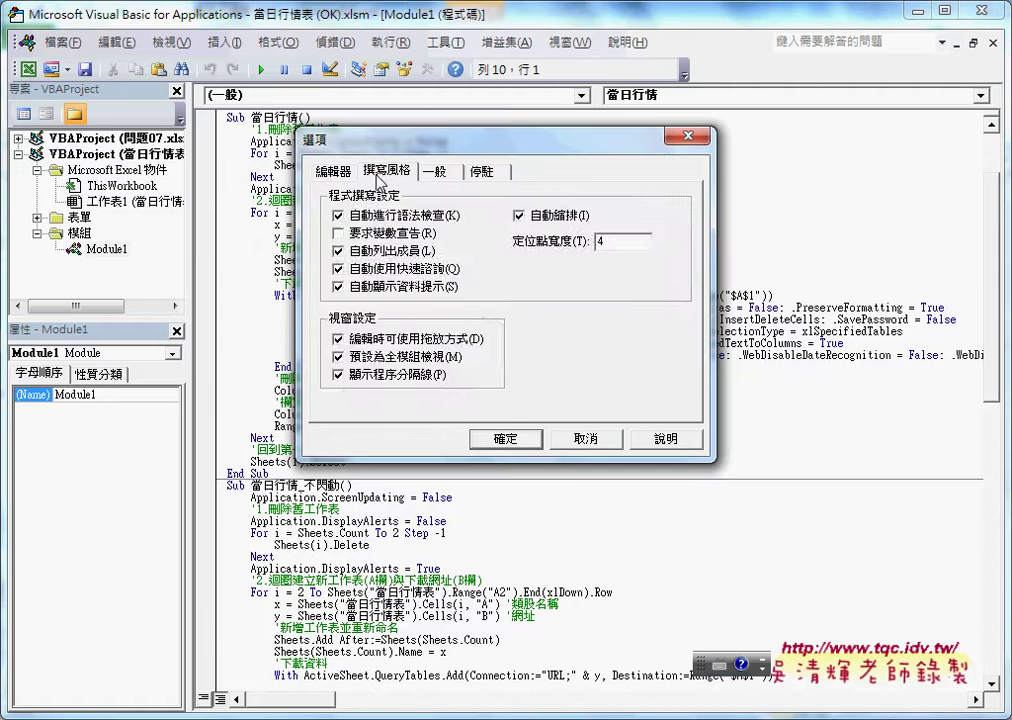
{"action": "left_click", "coordinate": [386, 171]}
{"action": "left_click", "coordinate": [598, 258]}
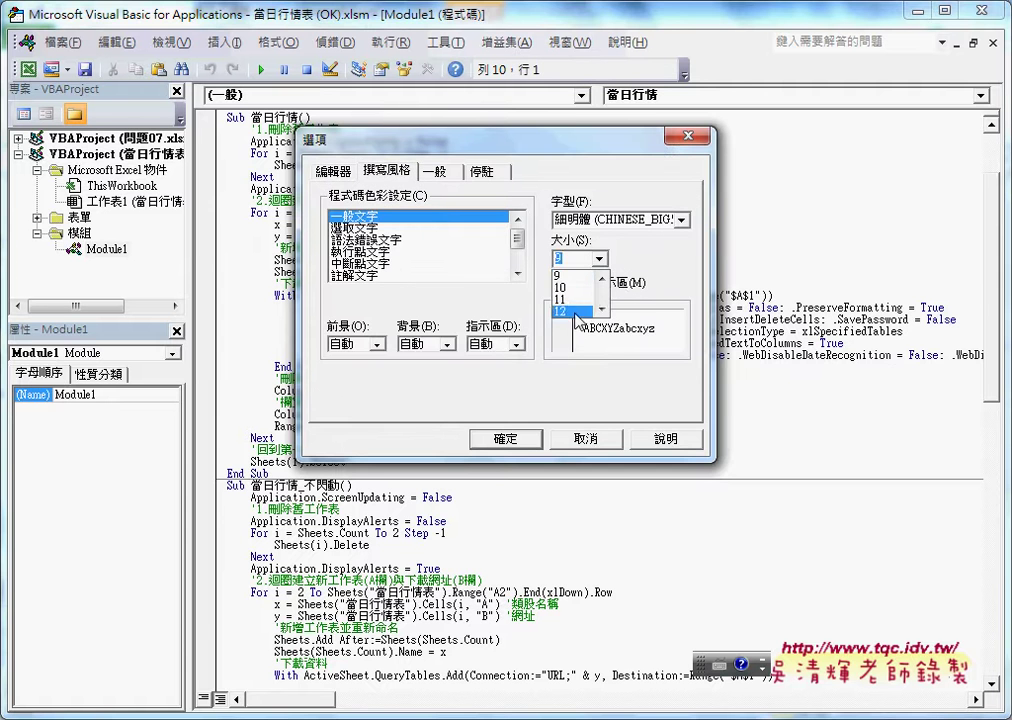
{"action": "left_click", "coordinate": [575, 311]}
{"action": "left_click", "coordinate": [505, 438]}
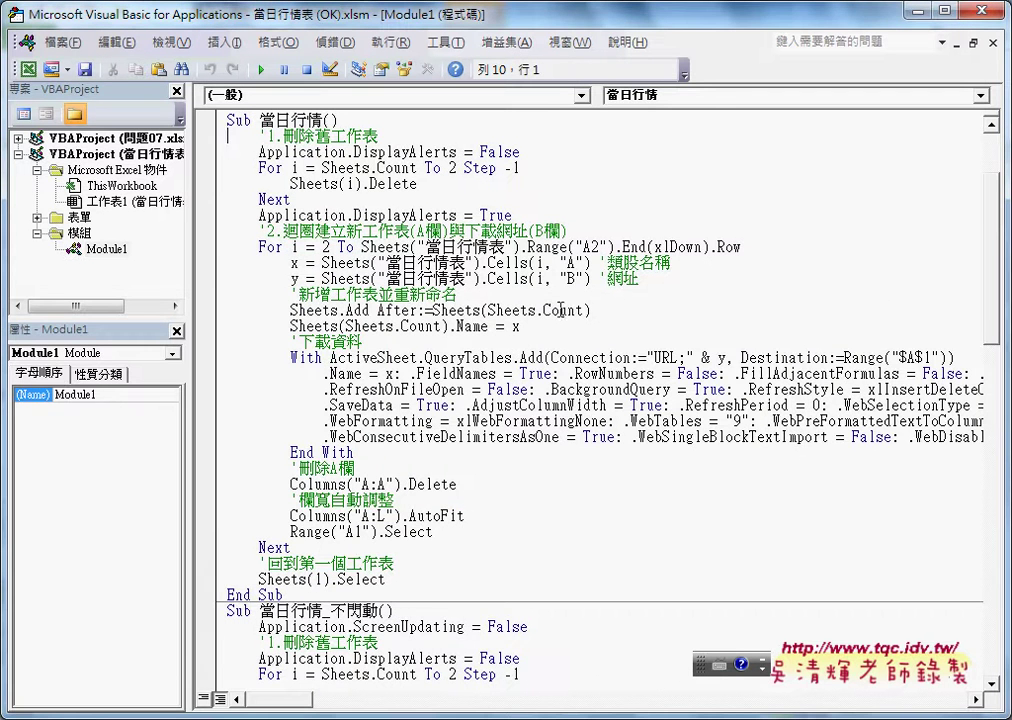
{"action": "scroll", "coordinate": [561, 310], "scroll_direction": "down", "scroll_amount": 1}
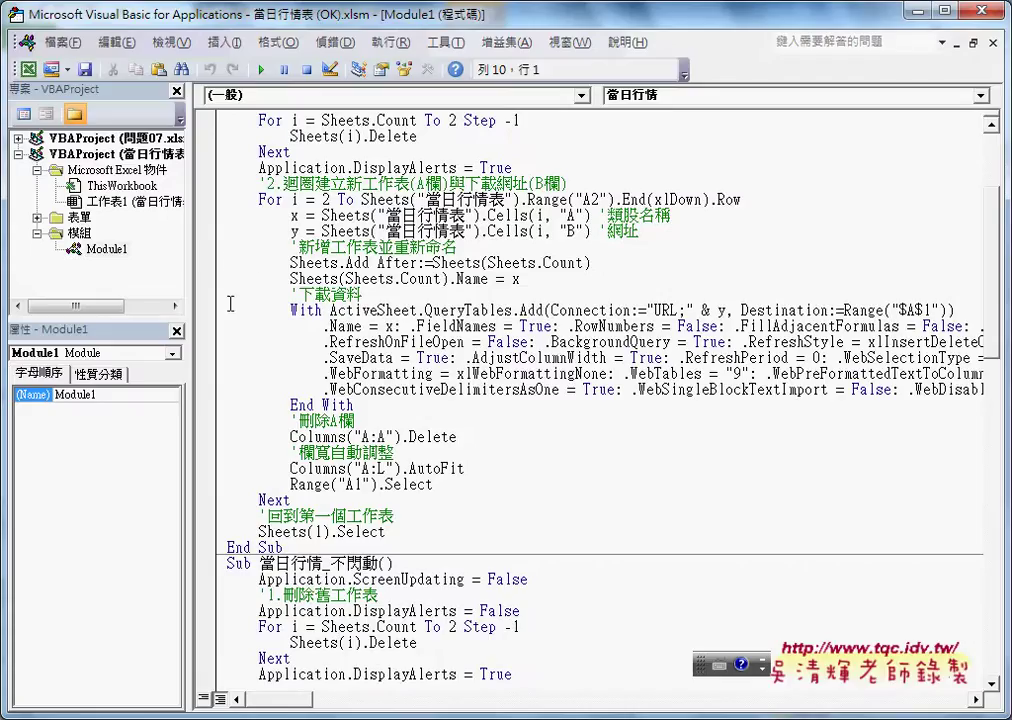
{"action": "left_click_drag", "start_coordinate": [290, 310], "coordinate": [356, 310]}
{"action": "mouse_move", "coordinate": [228, 293]}
{"action": "left_mouse_down"}
{"action": "mouse_move", "coordinate": [420, 309]}
{"action": "mouse_move", "coordinate": [437, 404]}
{"action": "left_mouse_up"}
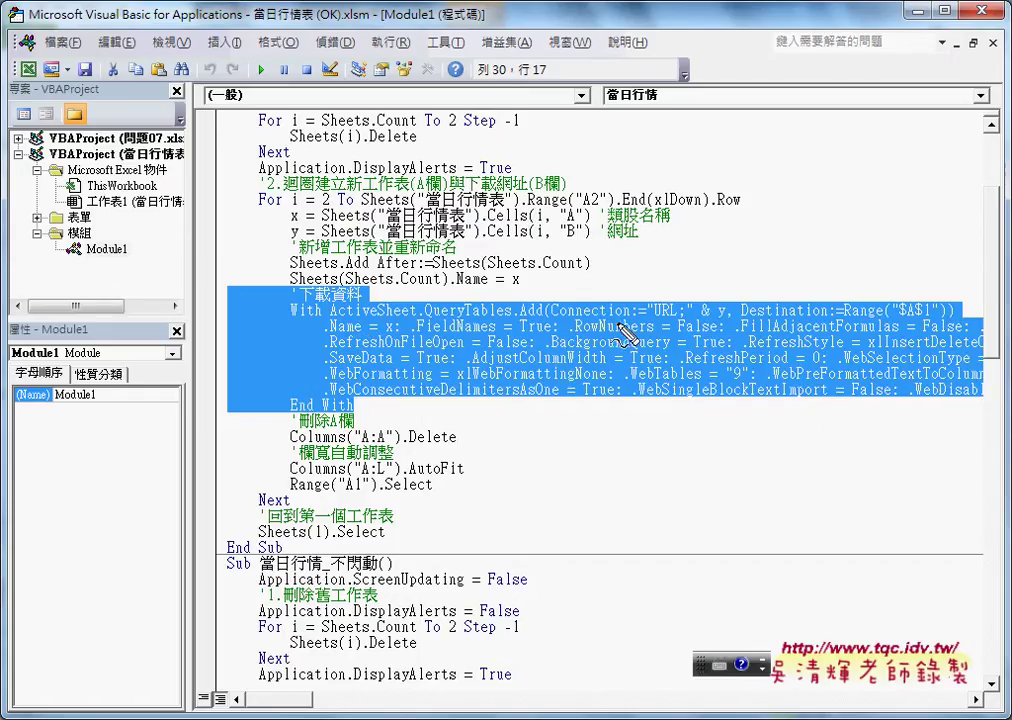
{"action": "left_click_drag", "start_coordinate": [654, 321], "coordinate": [728, 321]}
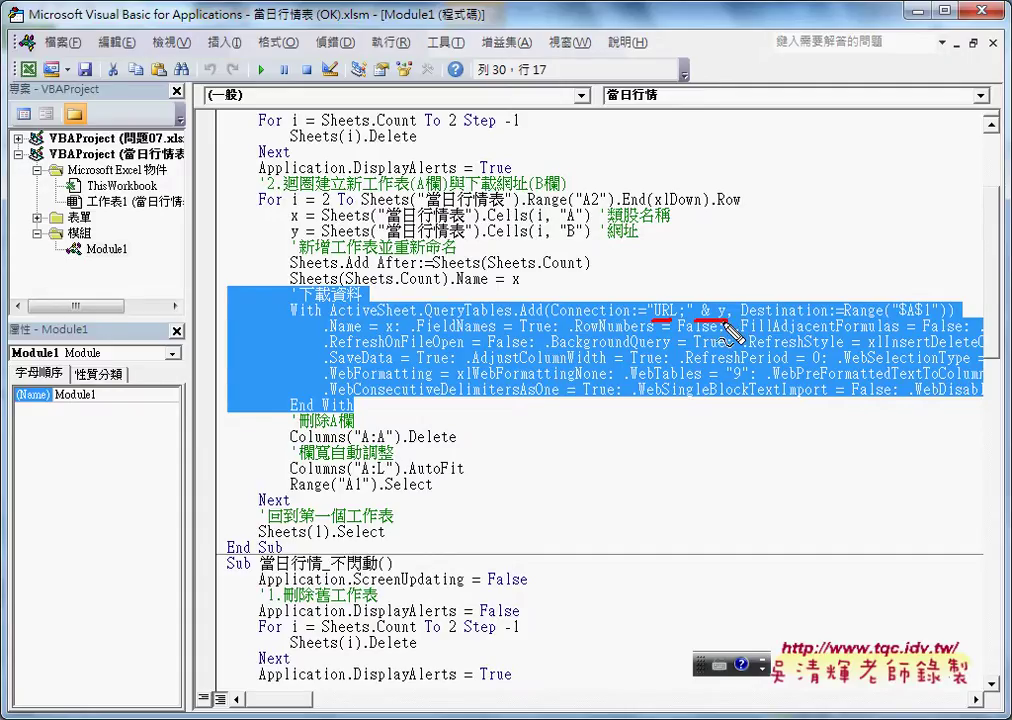
{"action": "mouse_move", "coordinate": [674, 257]}
{"action": "left_mouse_down"}
{"action": "mouse_move", "coordinate": [701, 287]}
{"action": "mouse_move", "coordinate": [710, 273]}
{"action": "left_mouse_up"}
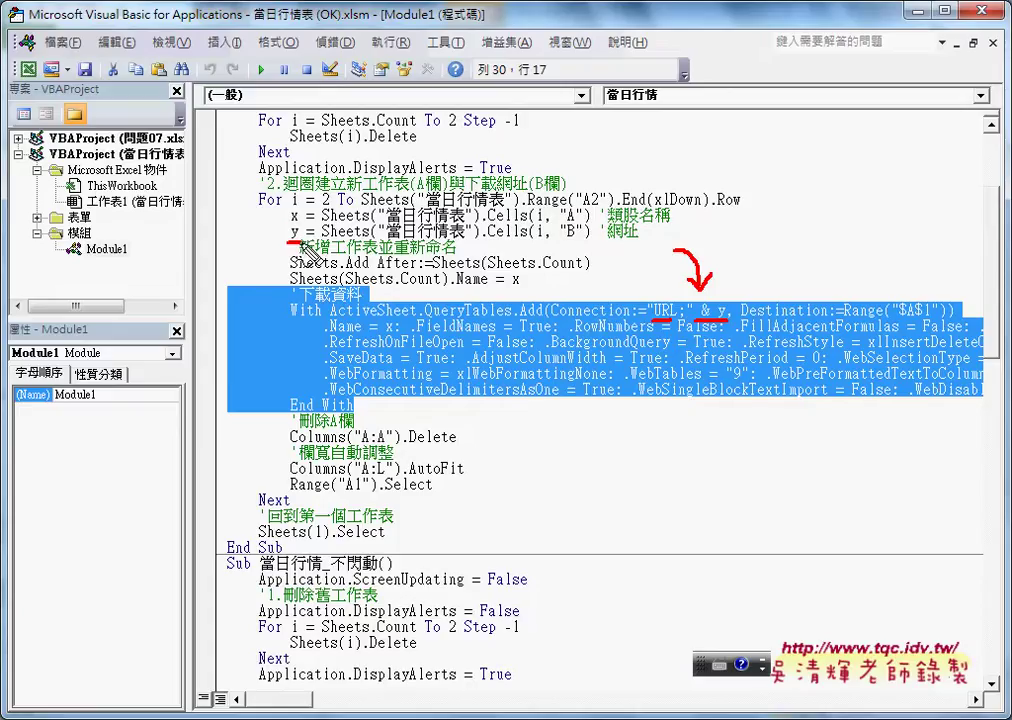
{"action": "left_click_drag", "start_coordinate": [287, 241], "coordinate": [585, 241]}
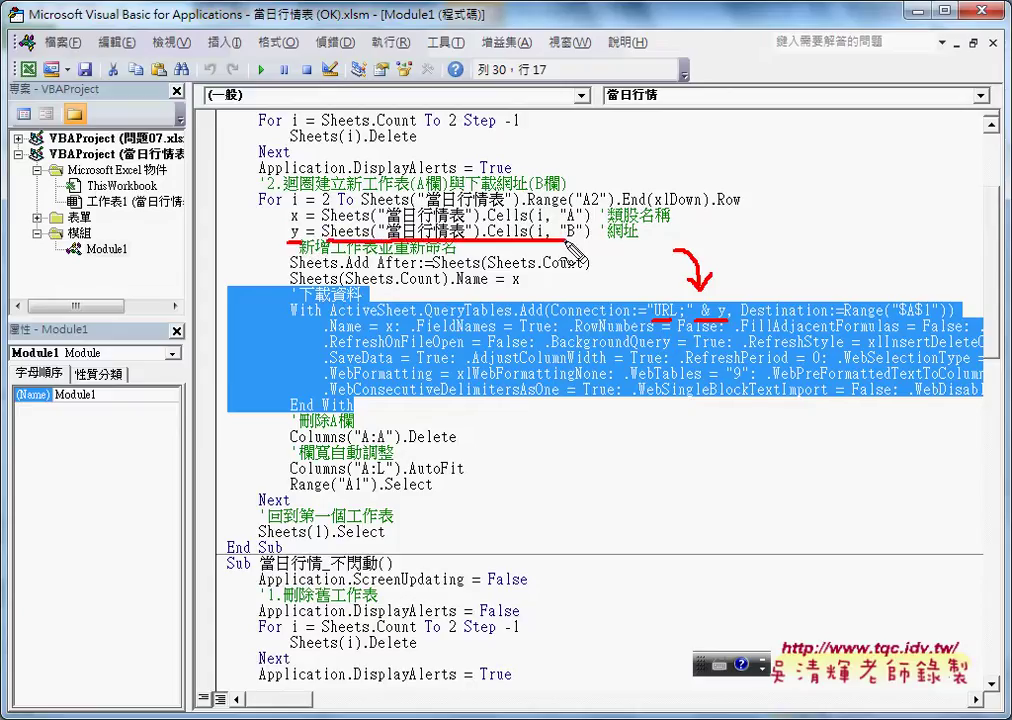
{"action": "left_click_drag", "start_coordinate": [285, 243], "coordinate": [303, 244]}
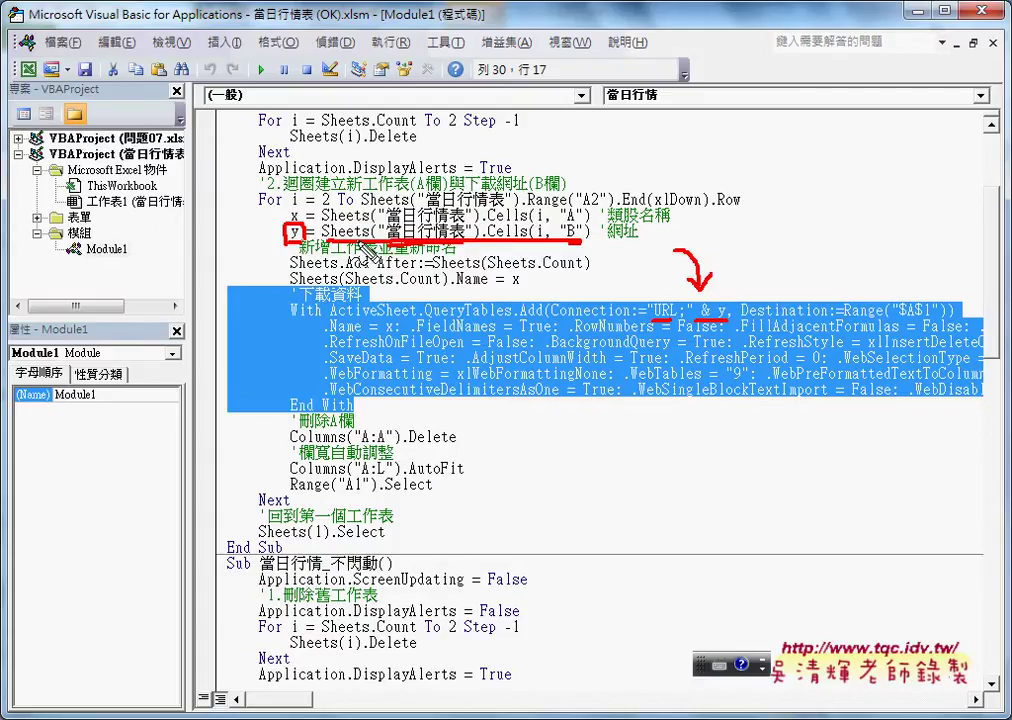
{"action": "left_click_drag", "start_coordinate": [356, 244], "coordinate": [314, 258]}
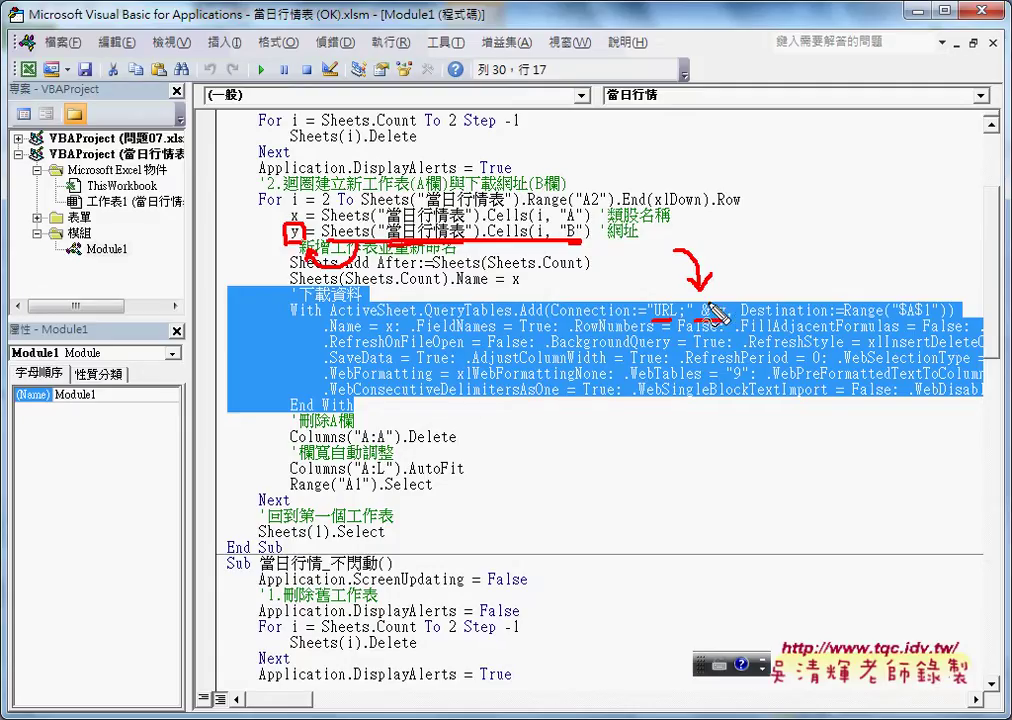
{"action": "left_click_drag", "start_coordinate": [706, 320], "coordinate": [728, 320]}
{"action": "left_click_drag", "start_coordinate": [330, 334], "coordinate": [394, 334]}
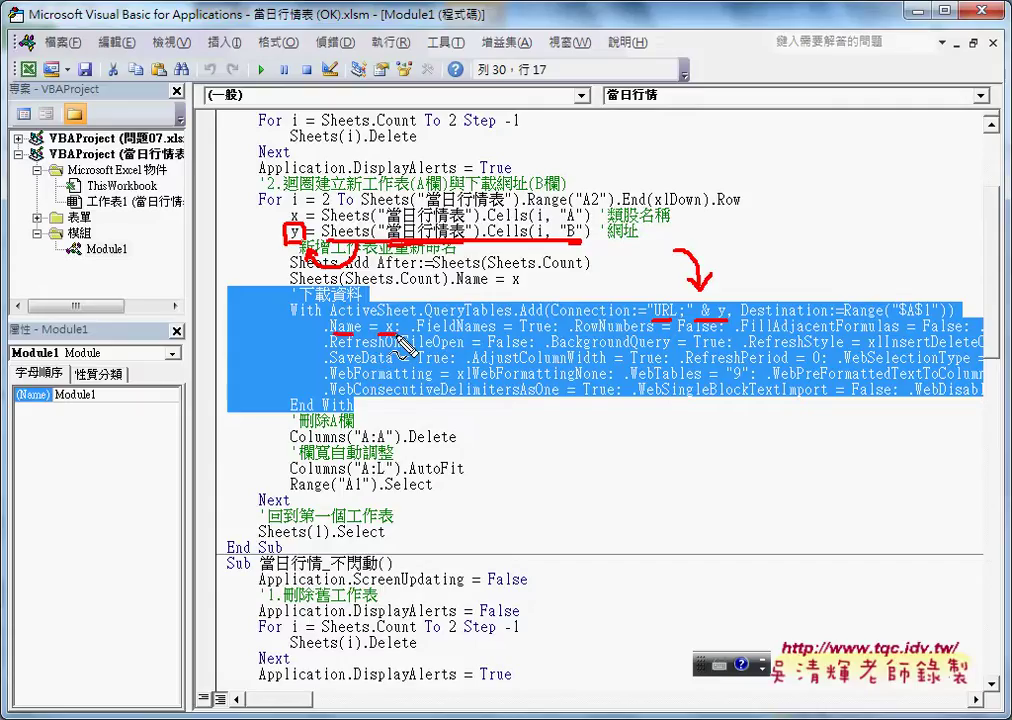
{"action": "left_click_drag", "start_coordinate": [298, 205], "coordinate": [303, 300]}
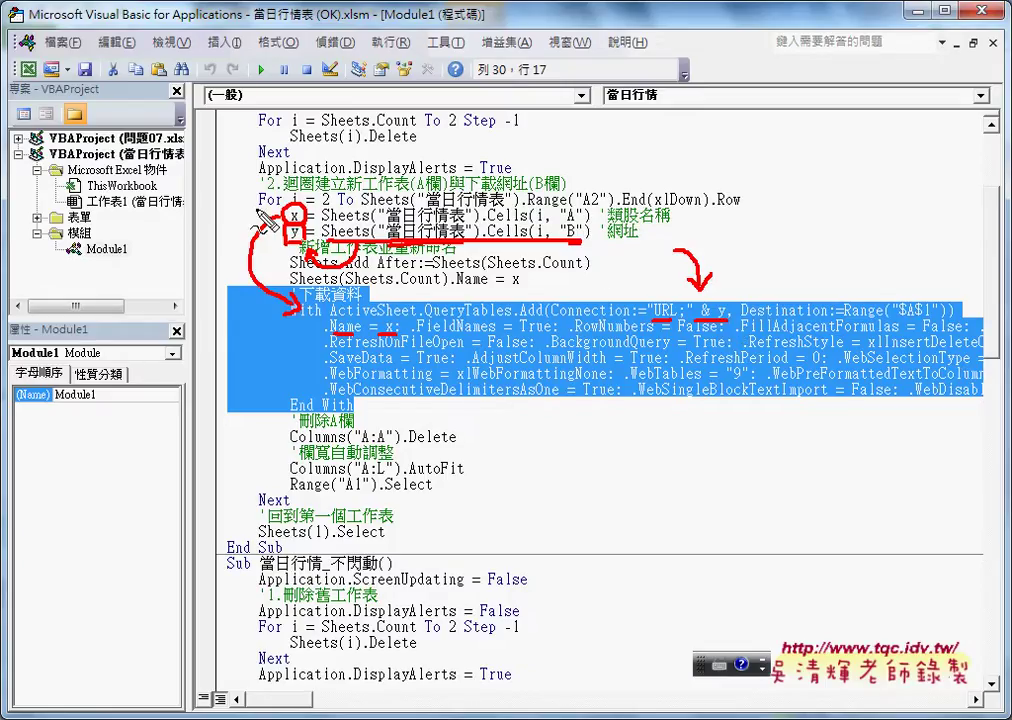
{"action": "mouse_move", "coordinate": [268, 212]}
{"action": "left_mouse_down"}
{"action": "mouse_move", "coordinate": [258, 262]}
{"action": "mouse_move", "coordinate": [282, 207]}
{"action": "left_mouse_up"}
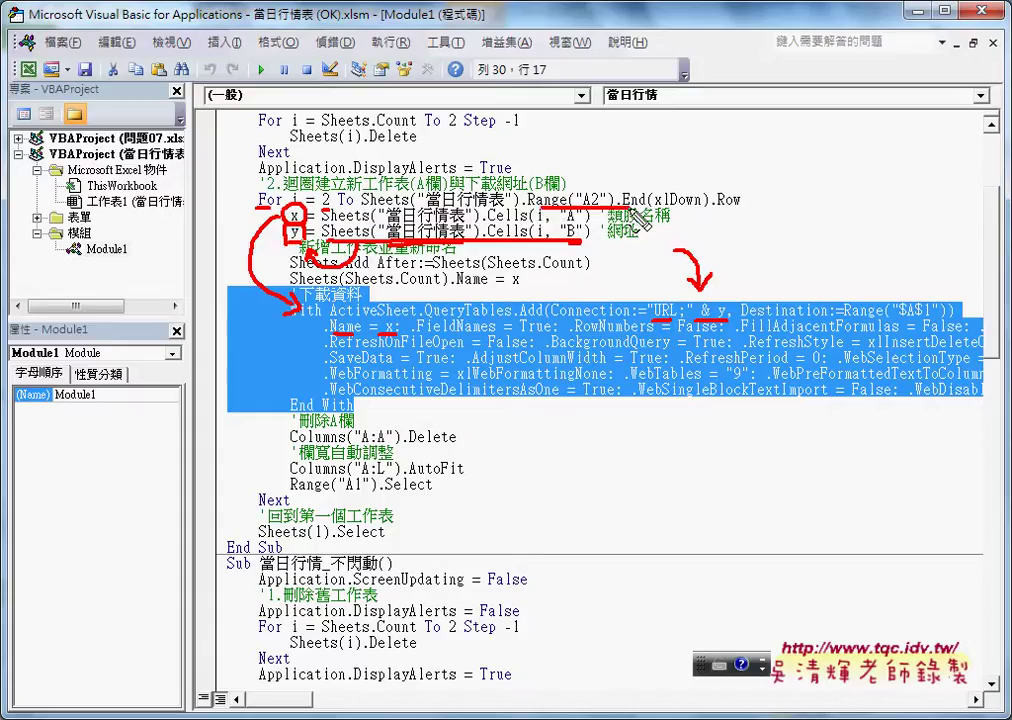
{"action": "left_click_drag", "start_coordinate": [540, 207], "coordinate": [740, 207]}
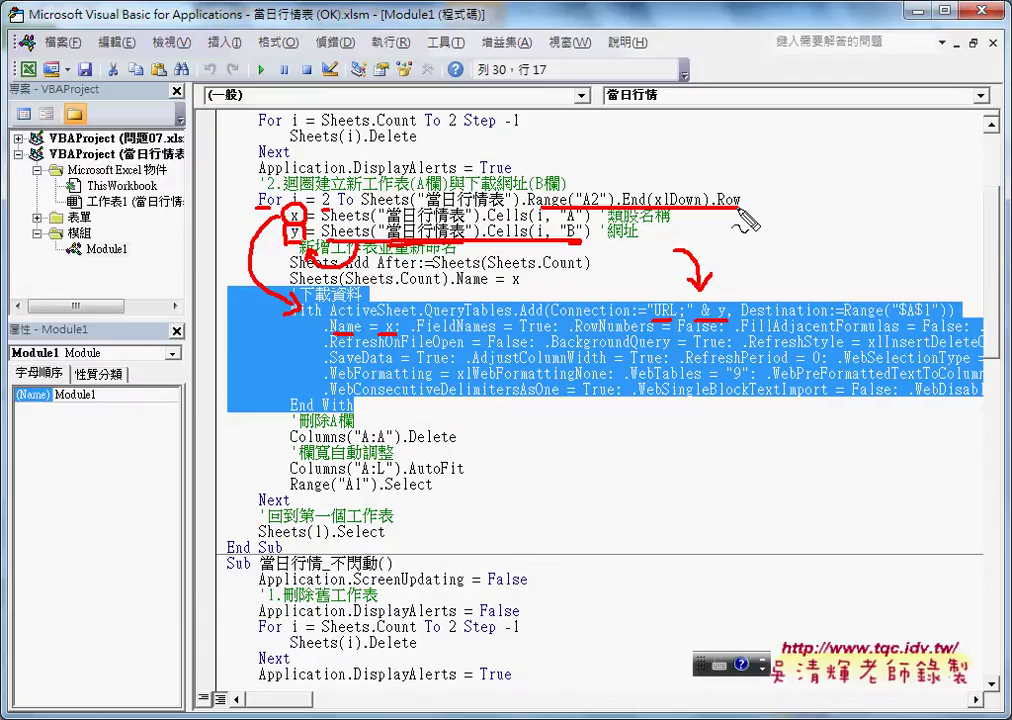
{"action": "key", "text": "Escape"}
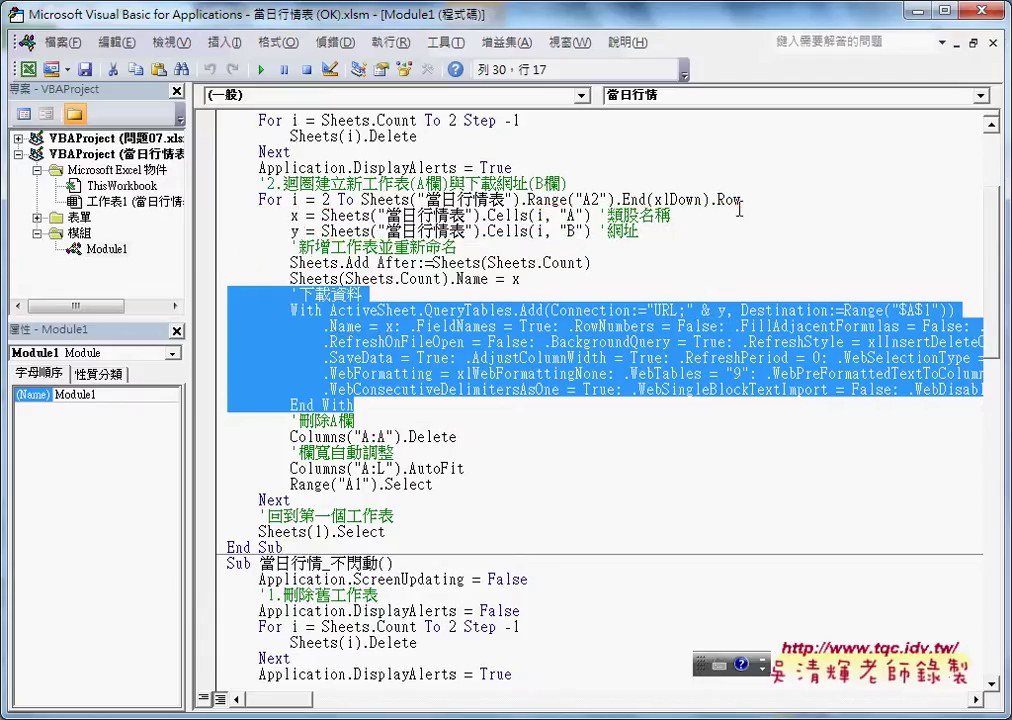
{"action": "left_click_drag", "start_coordinate": [362, 199], "coordinate": [741, 199]}
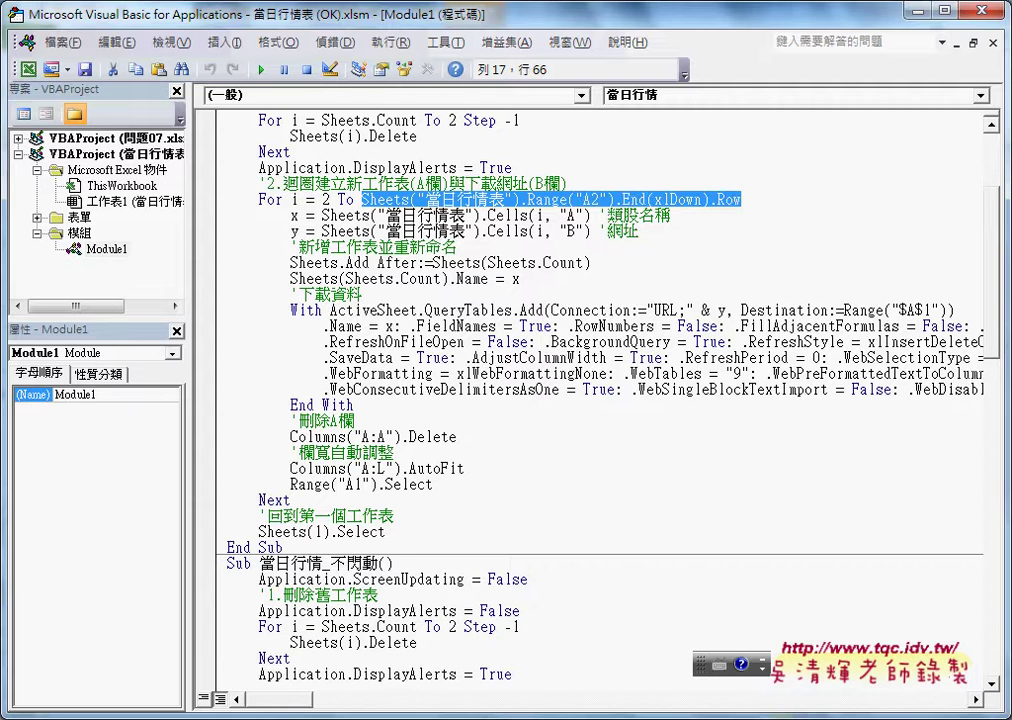
{"action": "left_click", "coordinate": [451, 716]}
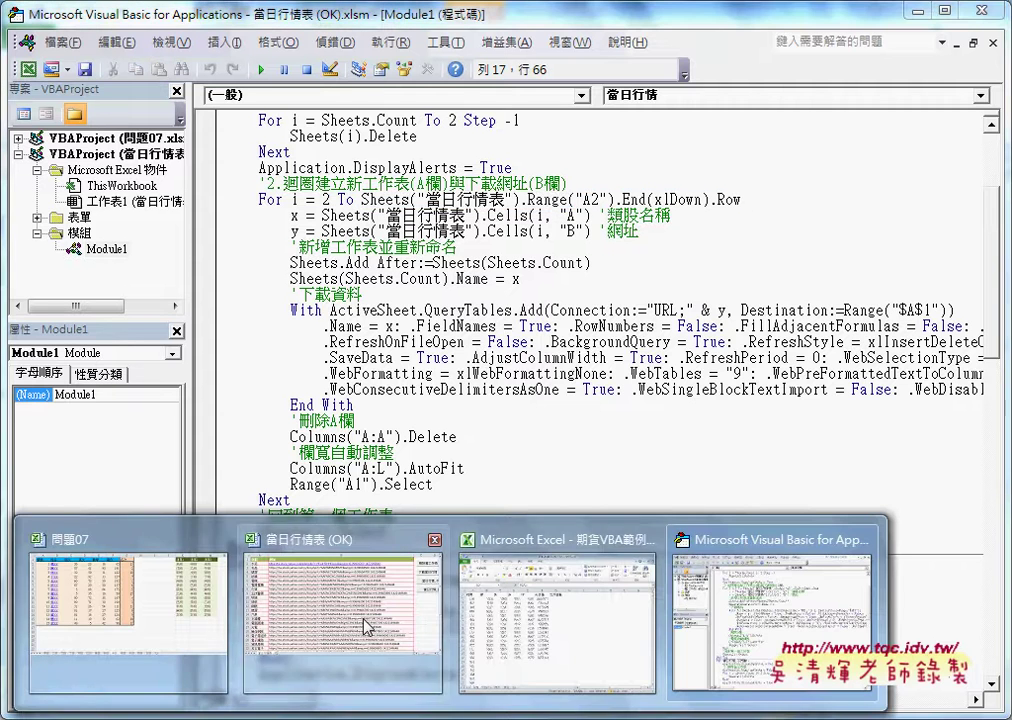
{"action": "left_click", "coordinate": [340, 615]}
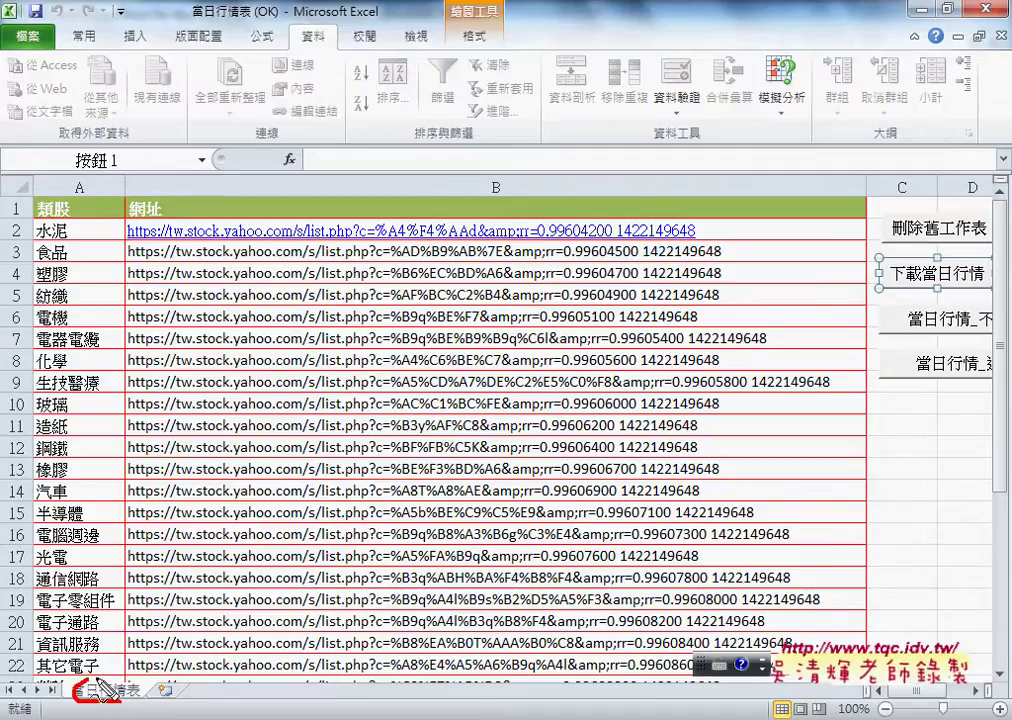
{"action": "left_click_drag", "start_coordinate": [128, 706], "coordinate": [140, 684]}
{"action": "mouse_move", "coordinate": [26, 220]}
{"action": "left_mouse_down"}
{"action": "mouse_move", "coordinate": [64, 300]}
{"action": "mouse_move", "coordinate": [68, 272]}
{"action": "left_mouse_up"}
{"action": "key", "text": "Escape"}
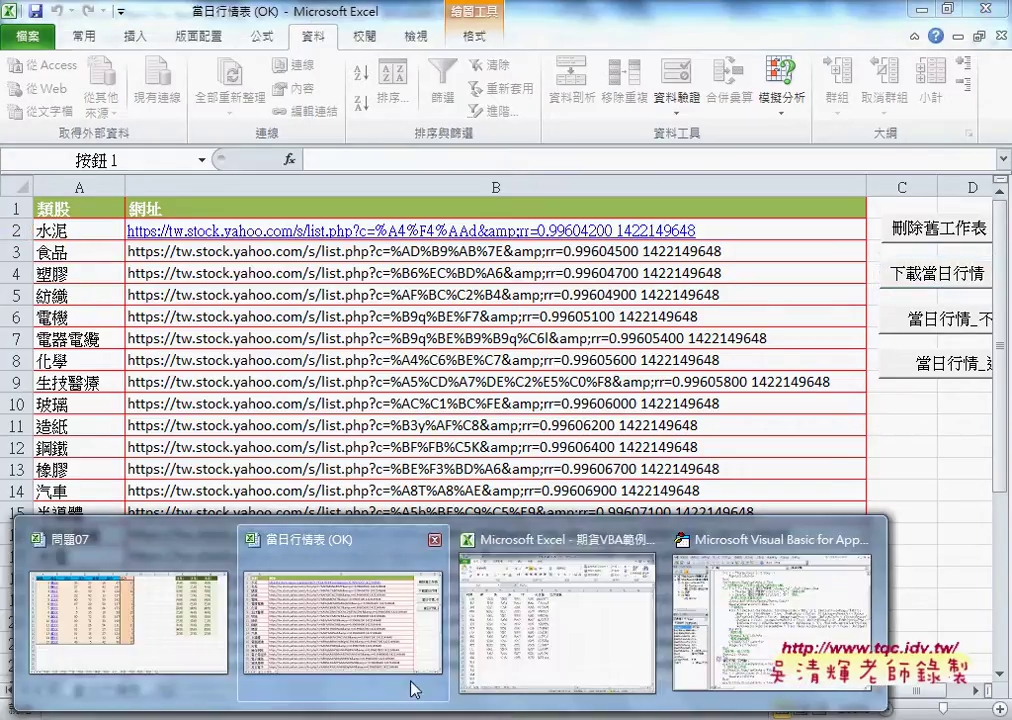
{"action": "left_click", "coordinate": [430, 483]}
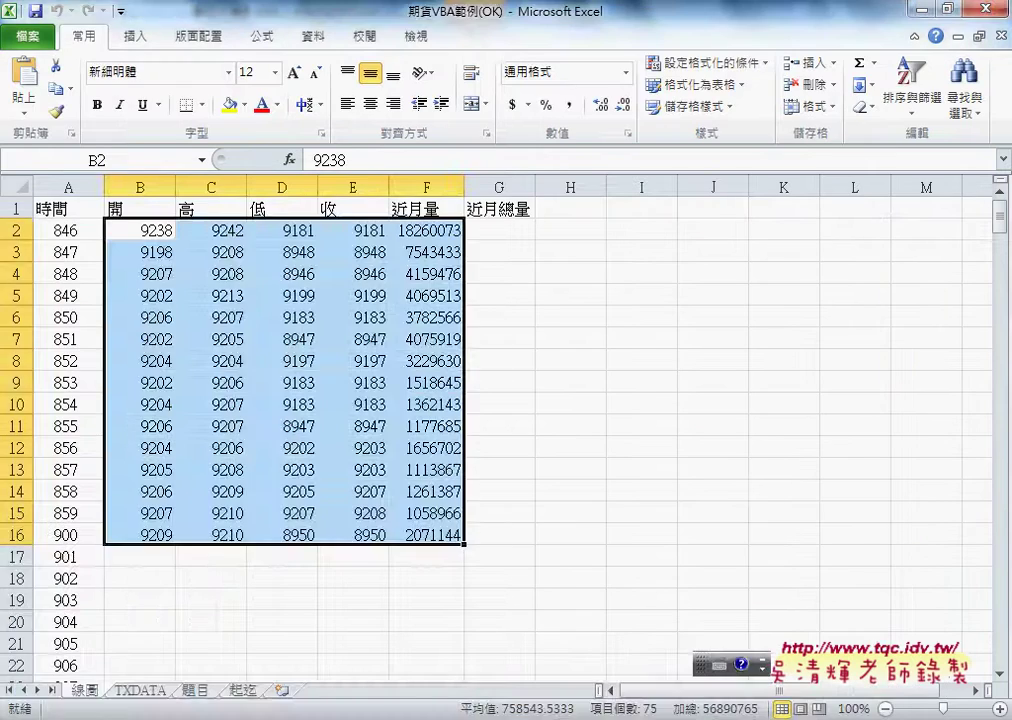
{"action": "left_click", "coordinate": [718, 645]}
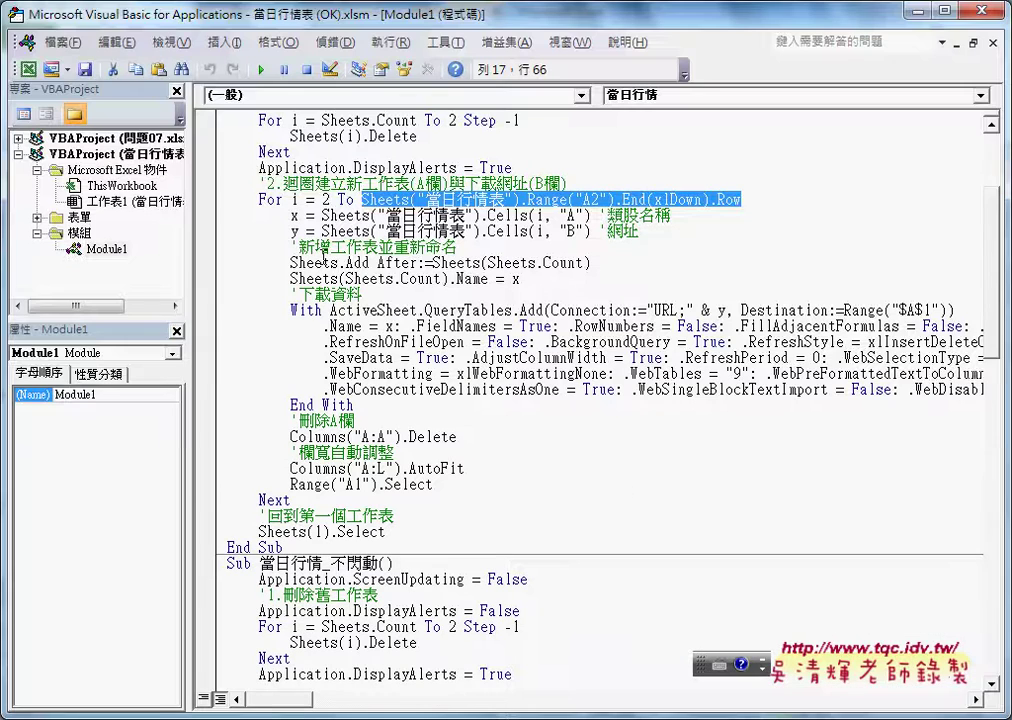
{"action": "double_click", "coordinate": [294, 215]}
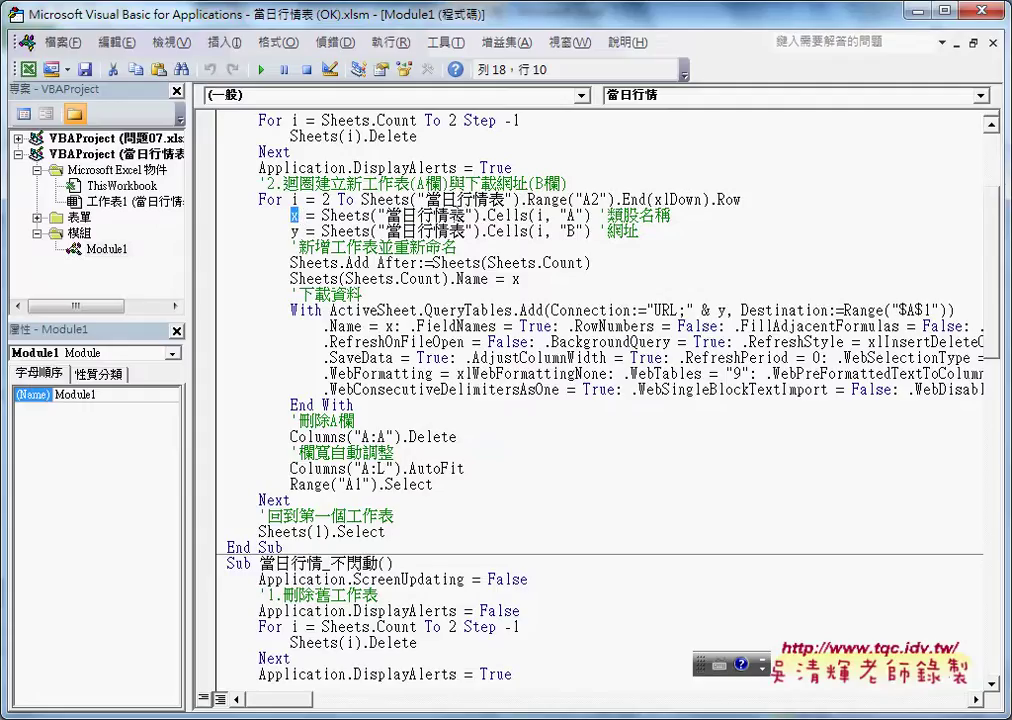
{"action": "mouse_move", "coordinate": [671, 215]}
{"action": "left_mouse_down"}
{"action": "mouse_move", "coordinate": [322, 215]}
{"action": "mouse_move", "coordinate": [638, 231]}
{"action": "left_mouse_up"}
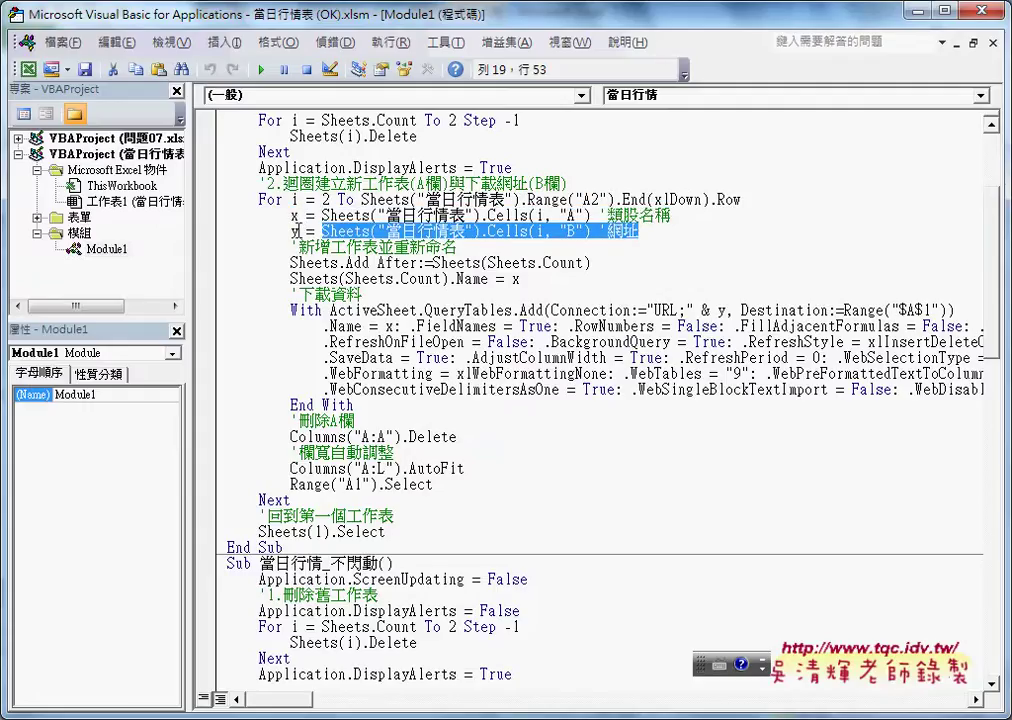
{"action": "mouse_move", "coordinate": [290, 294]}
{"action": "left_mouse_down"}
{"action": "mouse_move", "coordinate": [372, 375]}
{"action": "mouse_move", "coordinate": [354, 405]}
{"action": "left_mouse_up"}
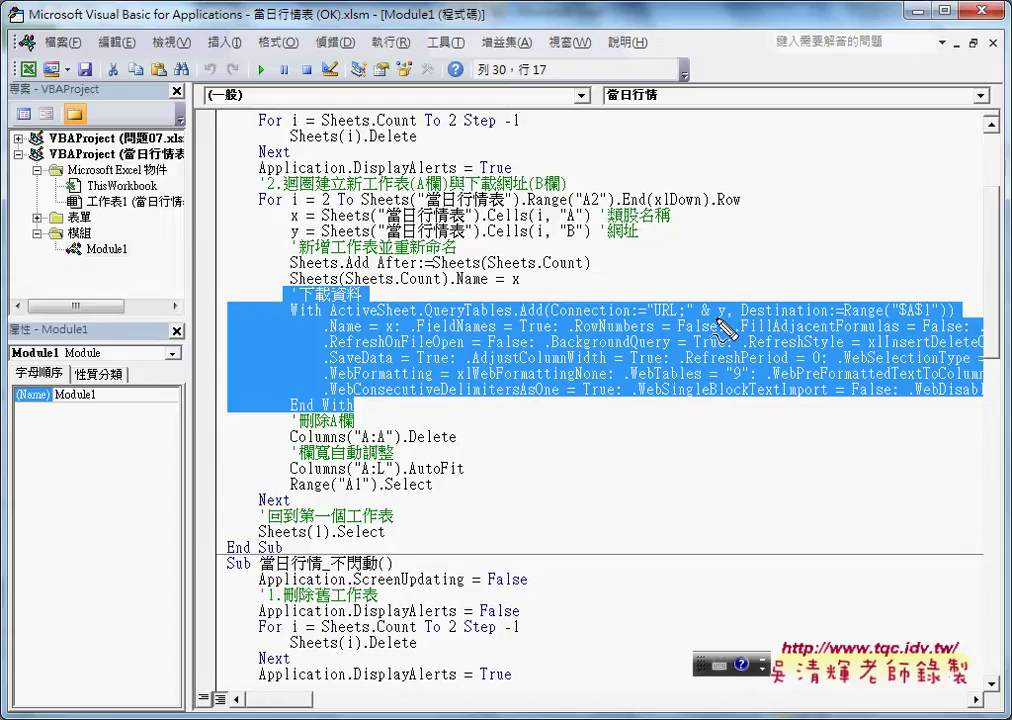
{"action": "left_click_drag", "start_coordinate": [708, 318], "coordinate": [728, 318]}
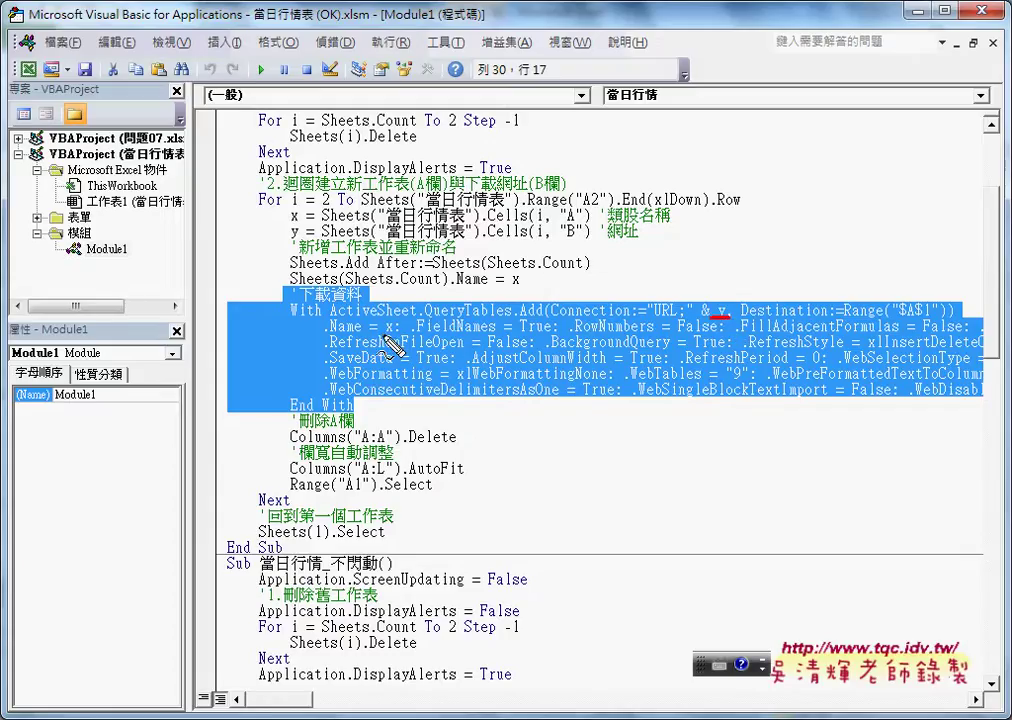
{"action": "left_click_drag", "start_coordinate": [380, 334], "coordinate": [392, 334]}
{"action": "left_click_drag", "start_coordinate": [231, 345], "coordinate": [253, 342]}
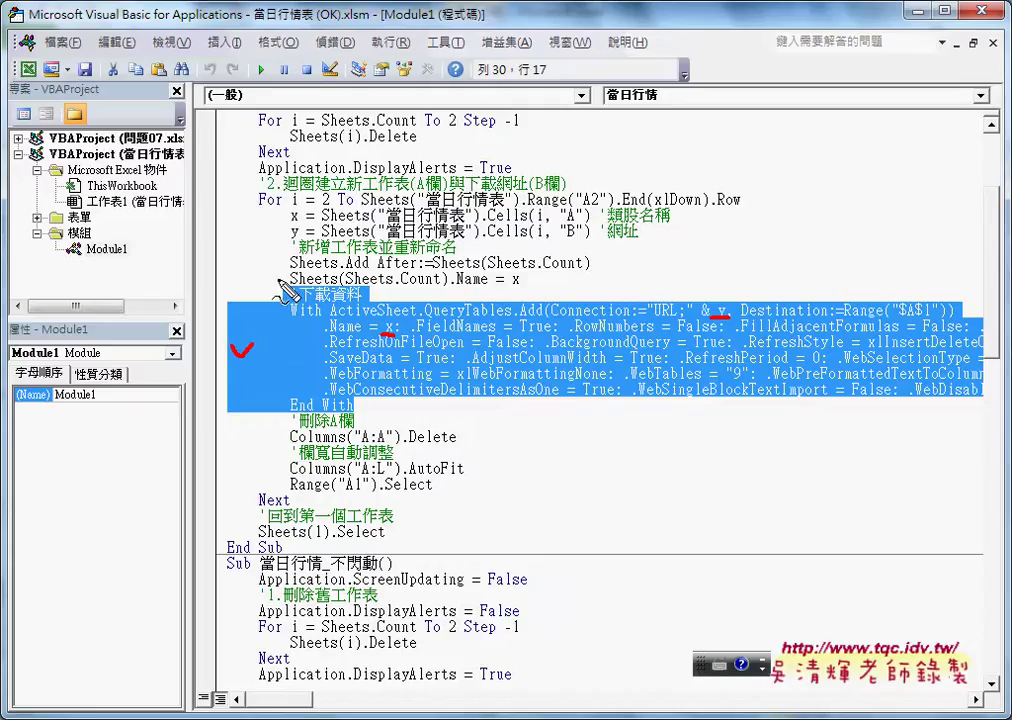
{"action": "left_click_drag", "start_coordinate": [453, 289], "coordinate": [545, 287]}
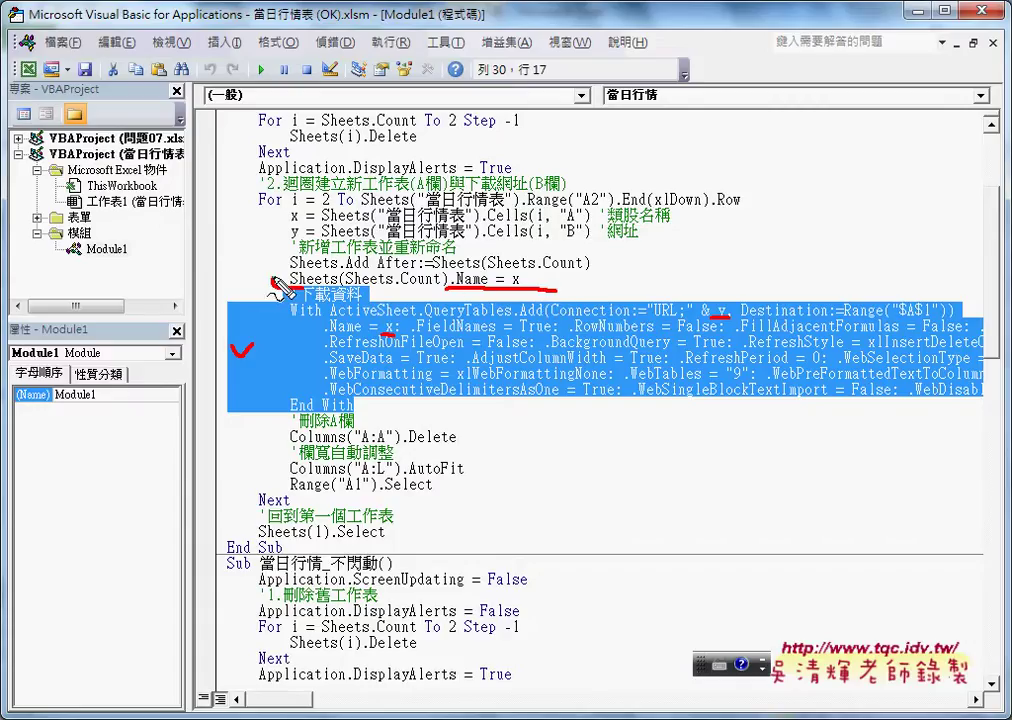
{"action": "left_click_drag", "start_coordinate": [290, 287], "coordinate": [614, 293]}
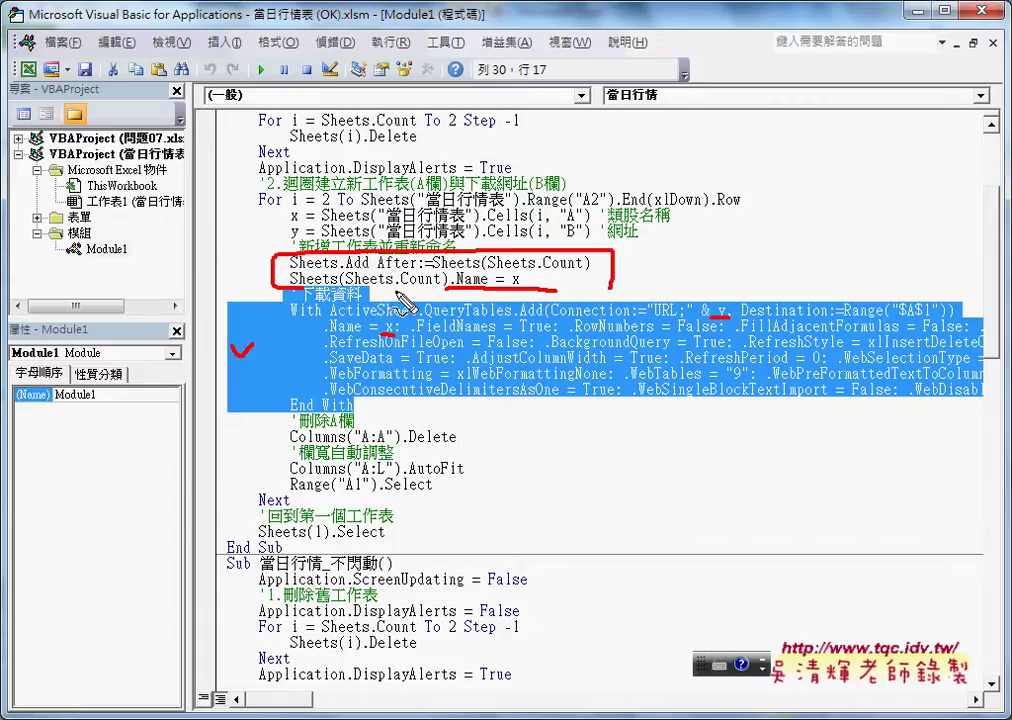
{"action": "left_click_drag", "start_coordinate": [348, 271], "coordinate": [366, 270]}
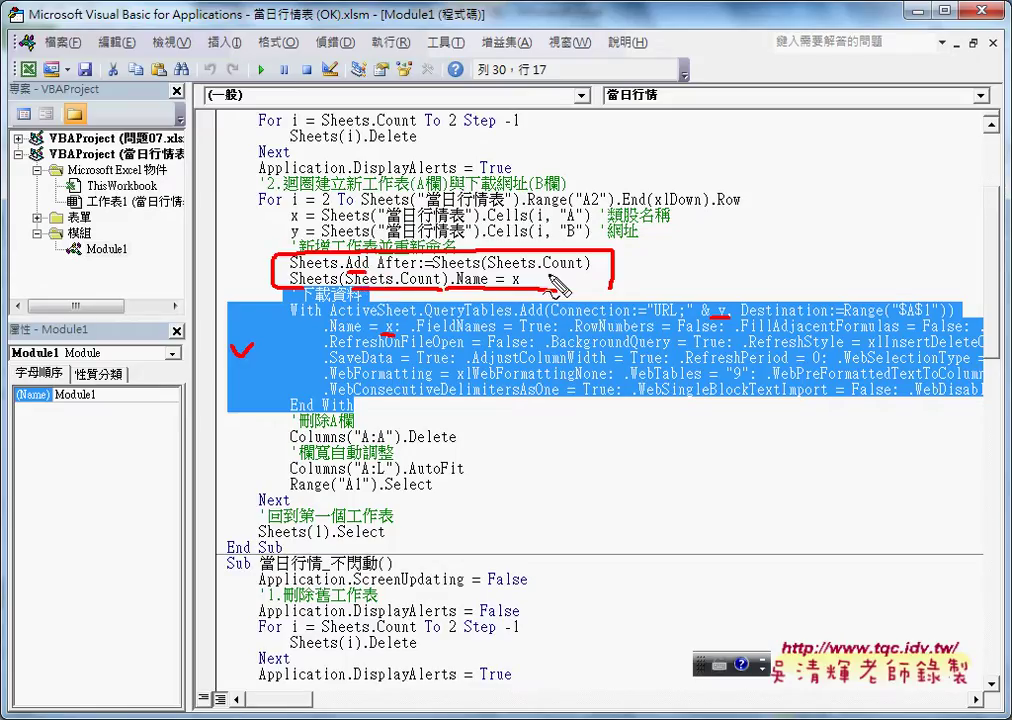
{"action": "mouse_move", "coordinate": [506, 290]}
{"action": "left_mouse_down"}
{"action": "mouse_move", "coordinate": [530, 285]}
{"action": "mouse_move", "coordinate": [524, 276]}
{"action": "left_mouse_up"}
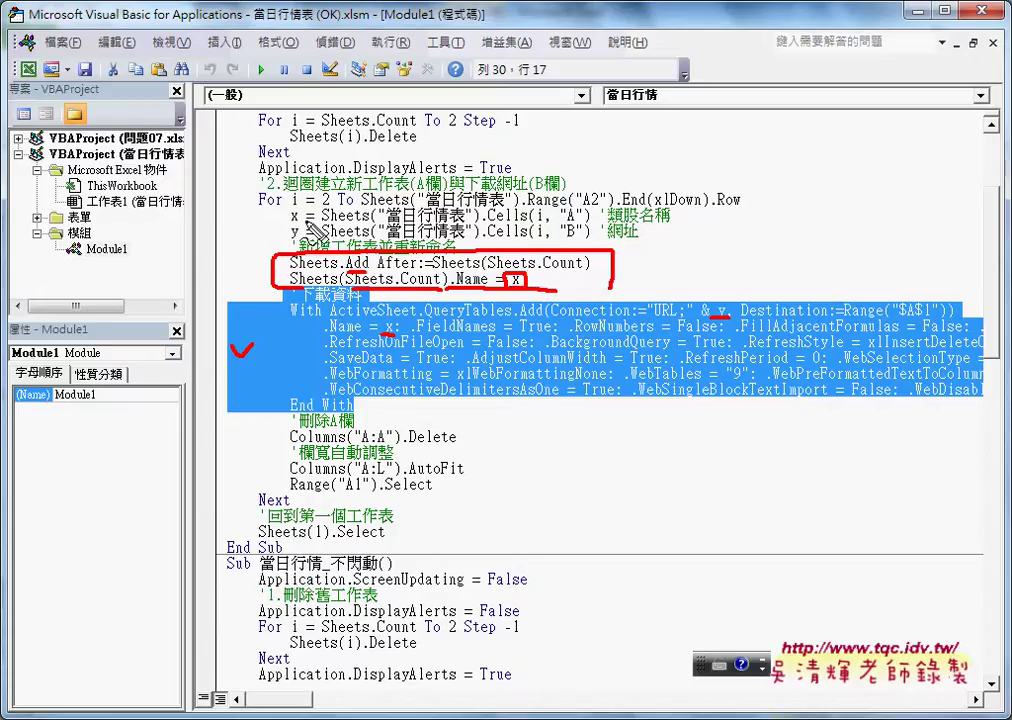
{"action": "left_click_drag", "start_coordinate": [280, 211], "coordinate": [300, 213]}
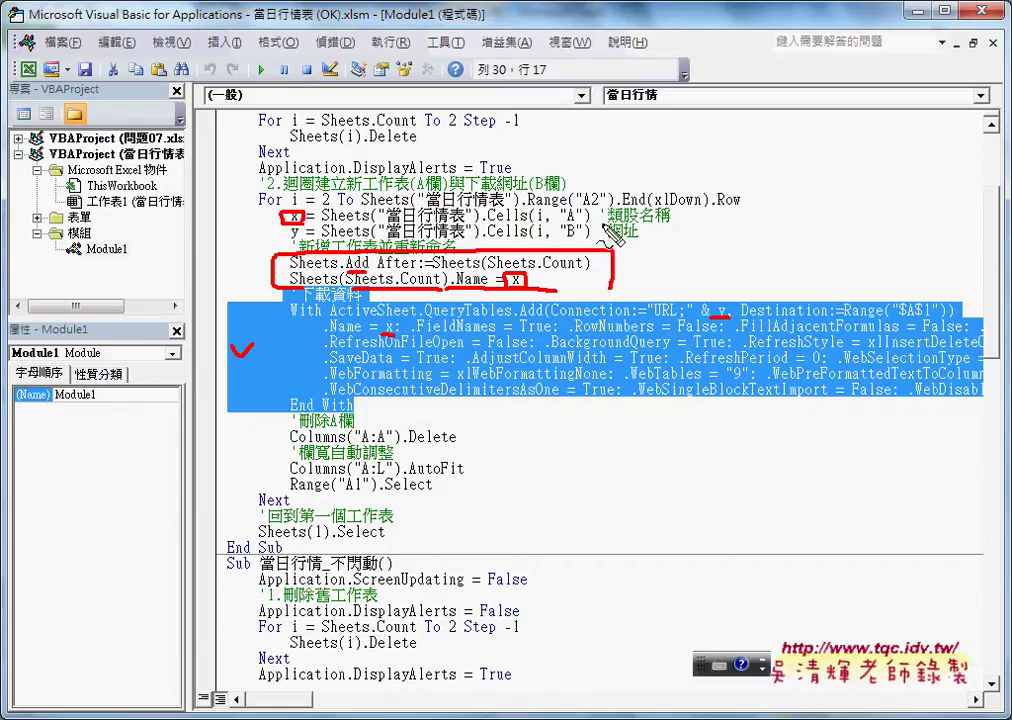
{"action": "left_click_drag", "start_coordinate": [655, 222], "coordinate": [553, 292]}
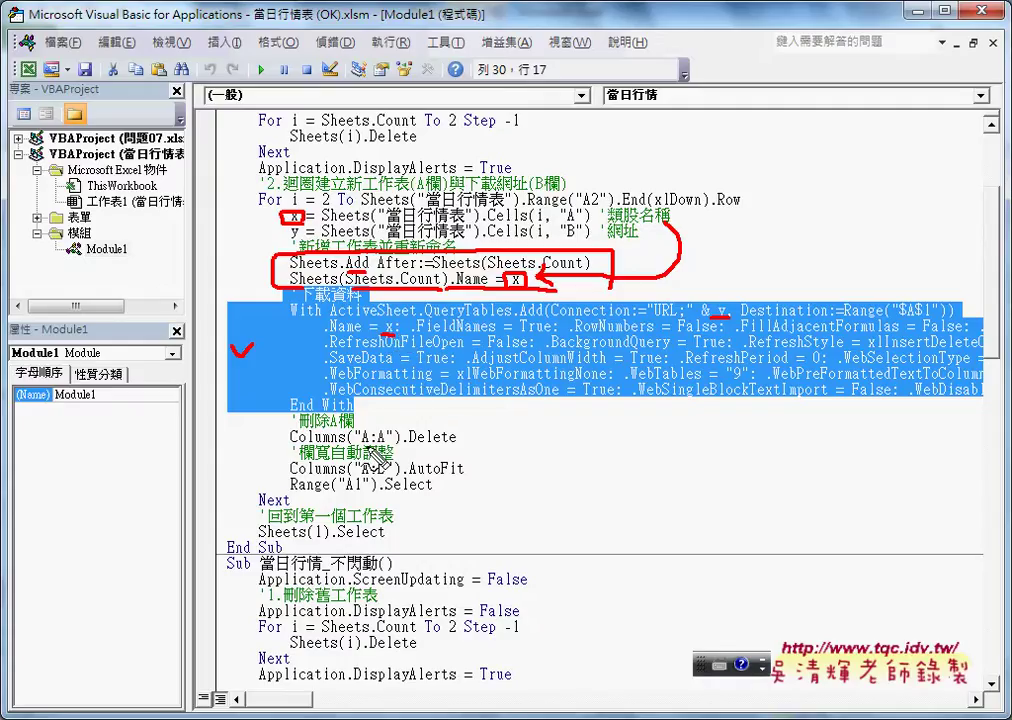
{"action": "left_click_drag", "start_coordinate": [298, 441], "coordinate": [345, 441]}
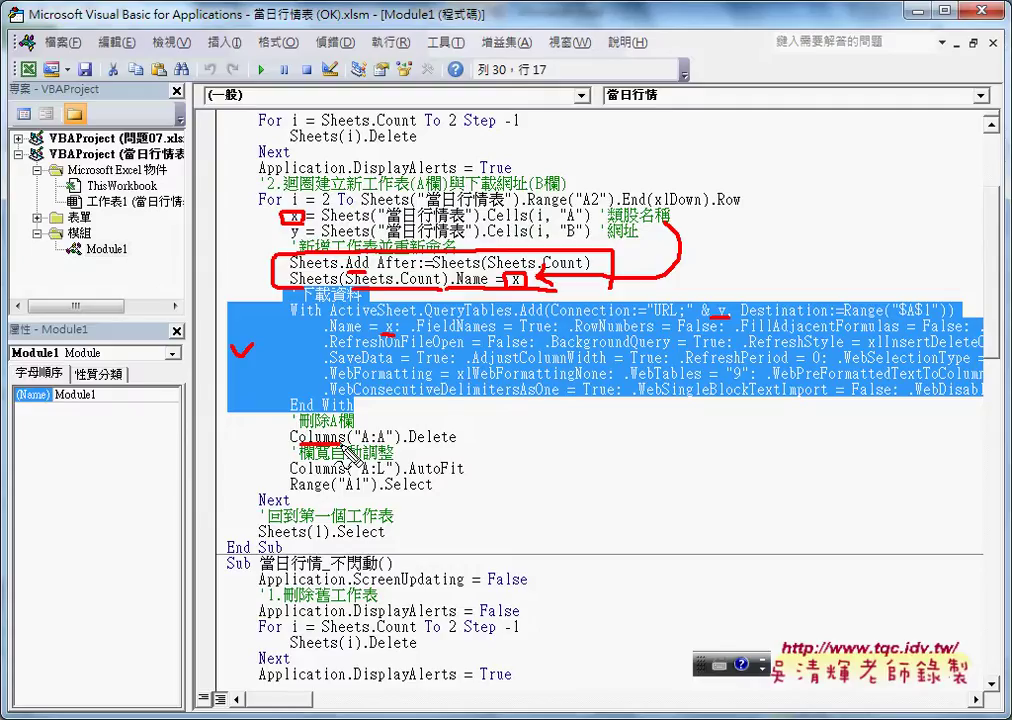
{"action": "left_click_drag", "start_coordinate": [366, 442], "coordinate": [435, 442]}
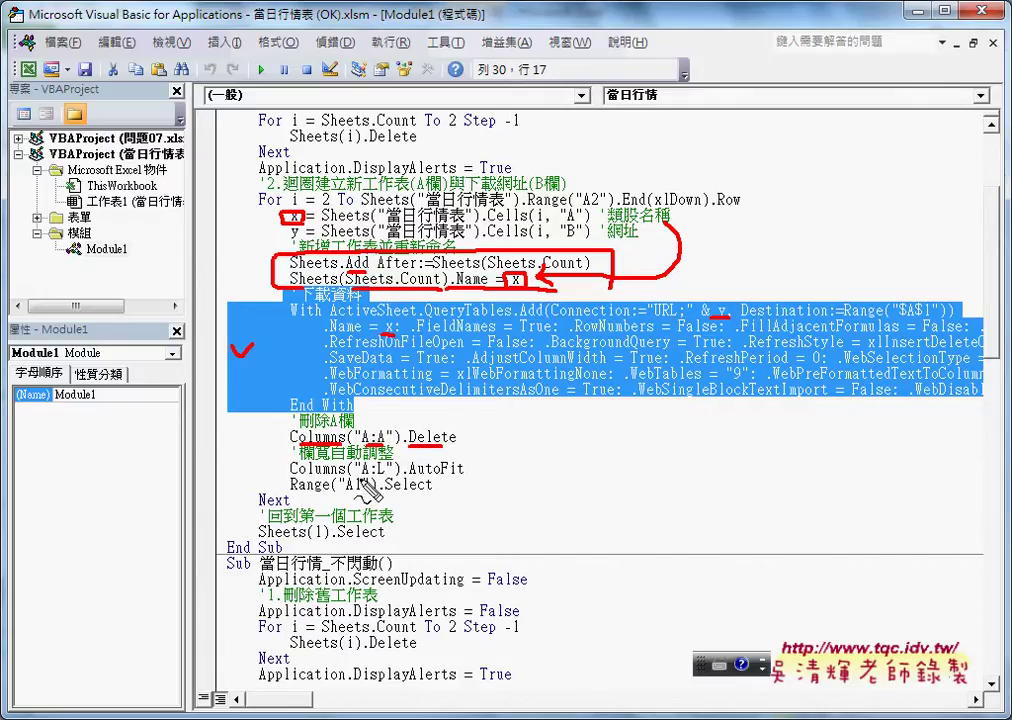
{"action": "left_click_drag", "start_coordinate": [358, 481], "coordinate": [467, 479]}
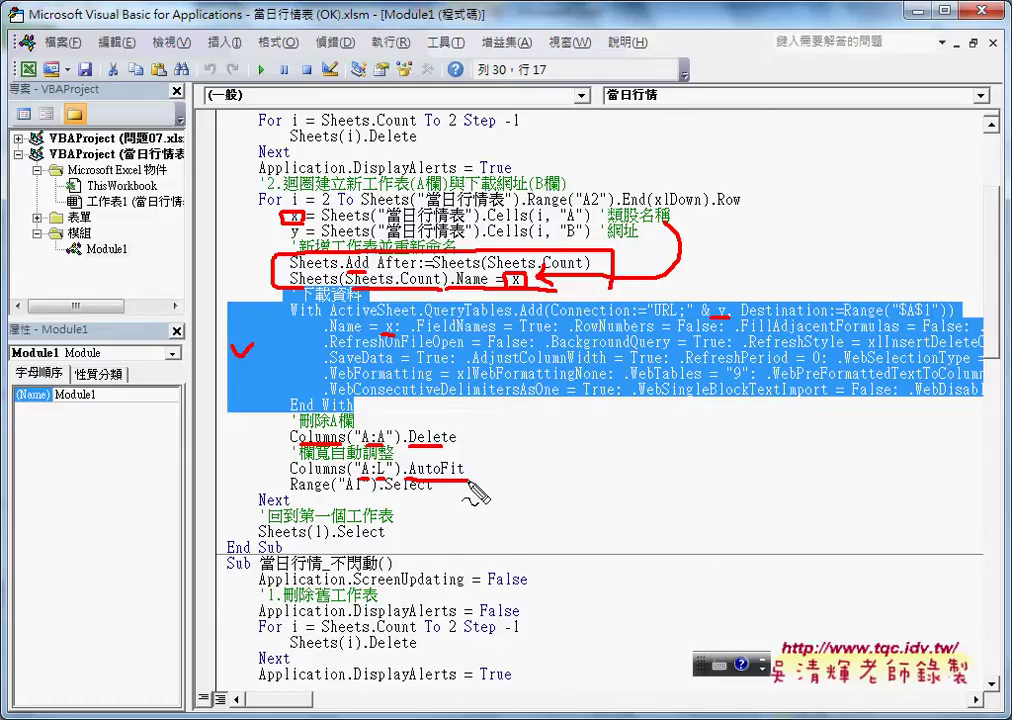
{"action": "mouse_move", "coordinate": [256, 500]}
{"action": "left_mouse_down"}
{"action": "mouse_move", "coordinate": [160, 378]}
{"action": "mouse_move", "coordinate": [220, 196]}
{"action": "mouse_move", "coordinate": [232, 190]}
{"action": "left_mouse_up"}
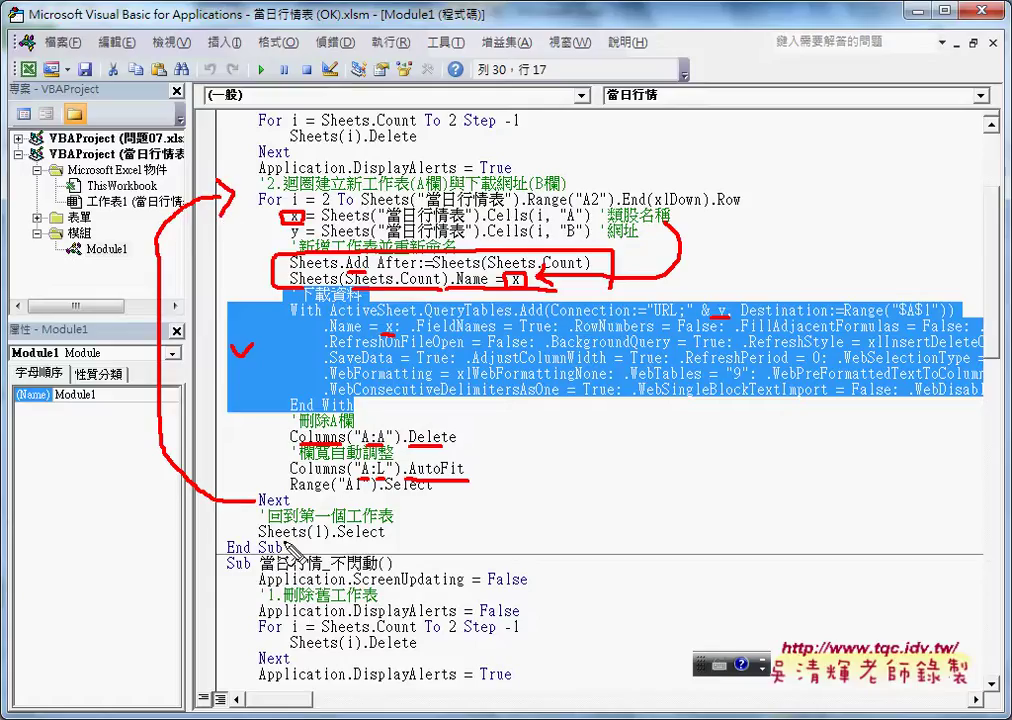
{"action": "left_click_drag", "start_coordinate": [258, 540], "coordinate": [305, 540]}
{"action": "left_click_drag", "start_coordinate": [317, 541], "coordinate": [388, 547]}
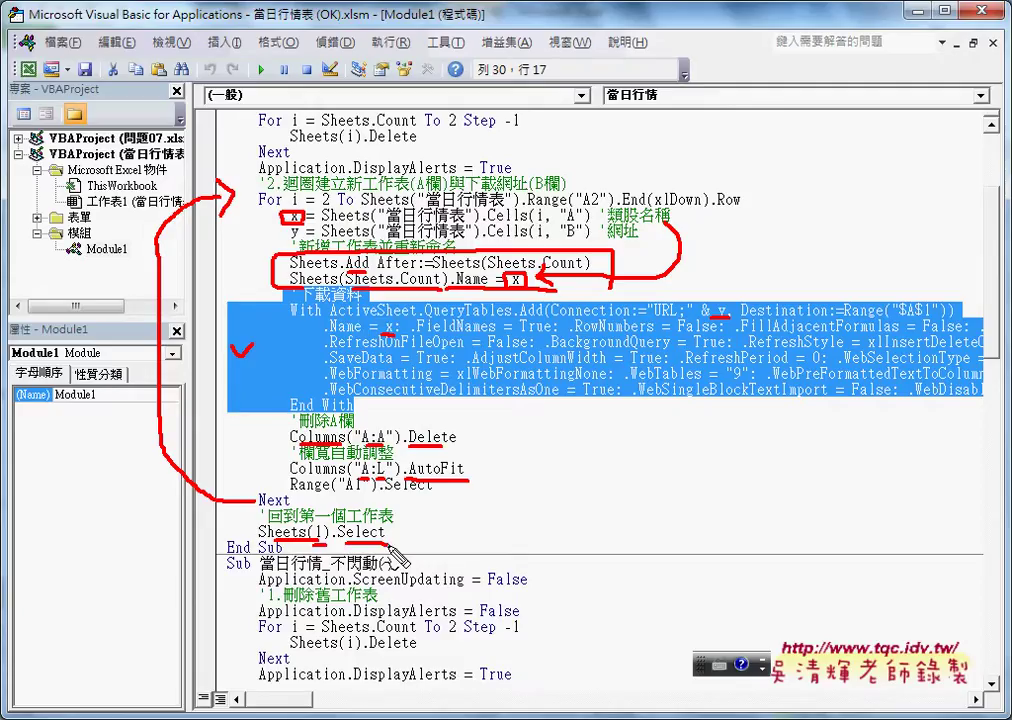
{"action": "key", "text": "Escape"}
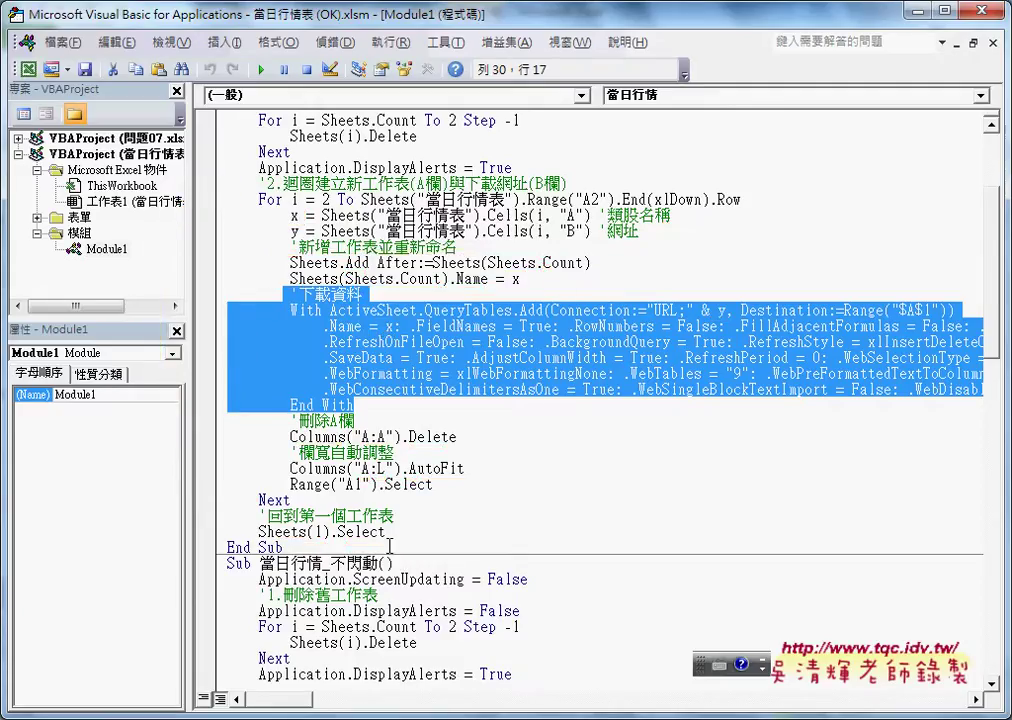
Step: Select the delete-old-sheets section at the top of the 當日行情 macro code
{"action": "left_click", "coordinate": [272, 184]}
{"action": "scroll", "coordinate": [272, 184], "scroll_direction": "up", "scroll_amount": 2}
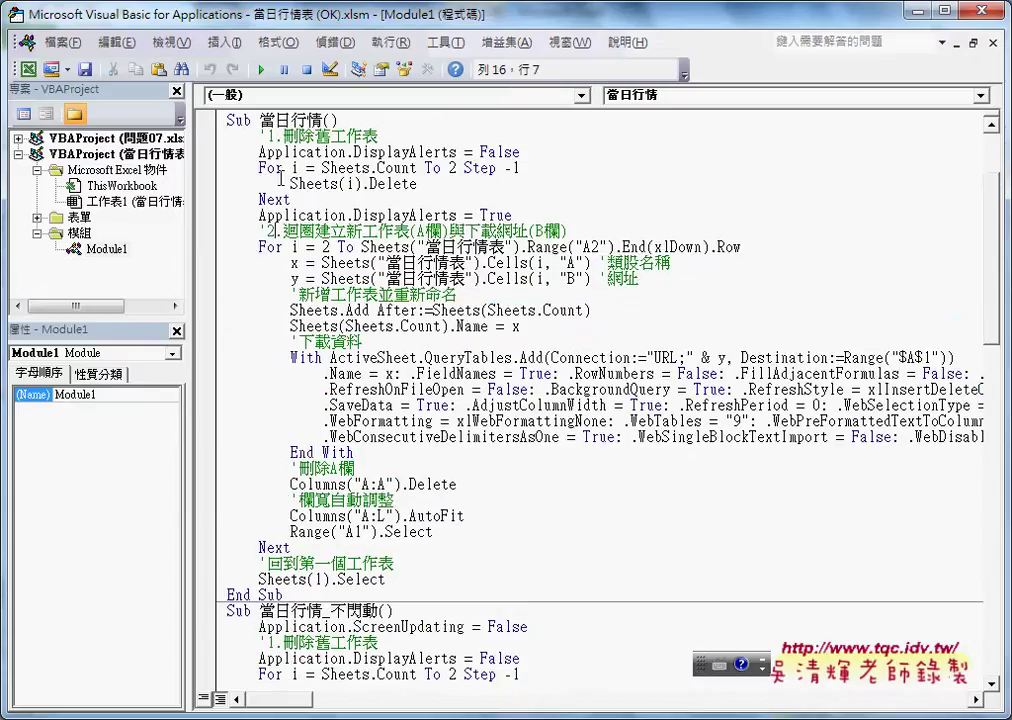
{"action": "left_click_drag", "start_coordinate": [259, 184], "coordinate": [299, 240]}
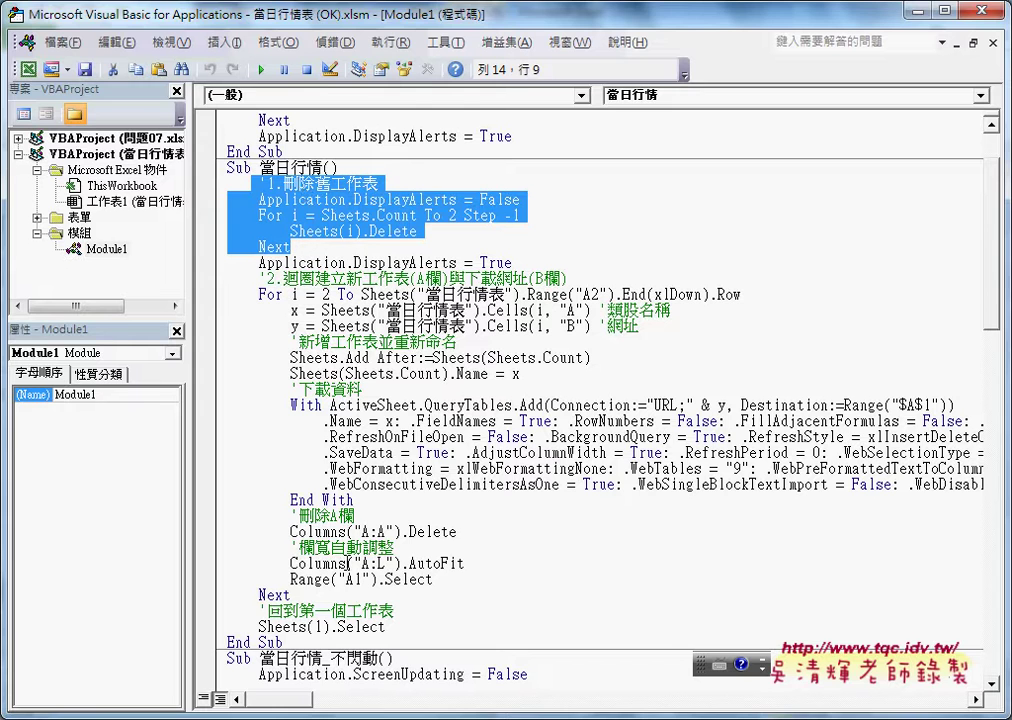
Step: Go to the 當日行情表 workbook, deselect the 下載當日行情 button, and return to the VBA editor
{"action": "key", "text": "alt+Tab"}
{"action": "left_click", "coordinate": [358, 641]}
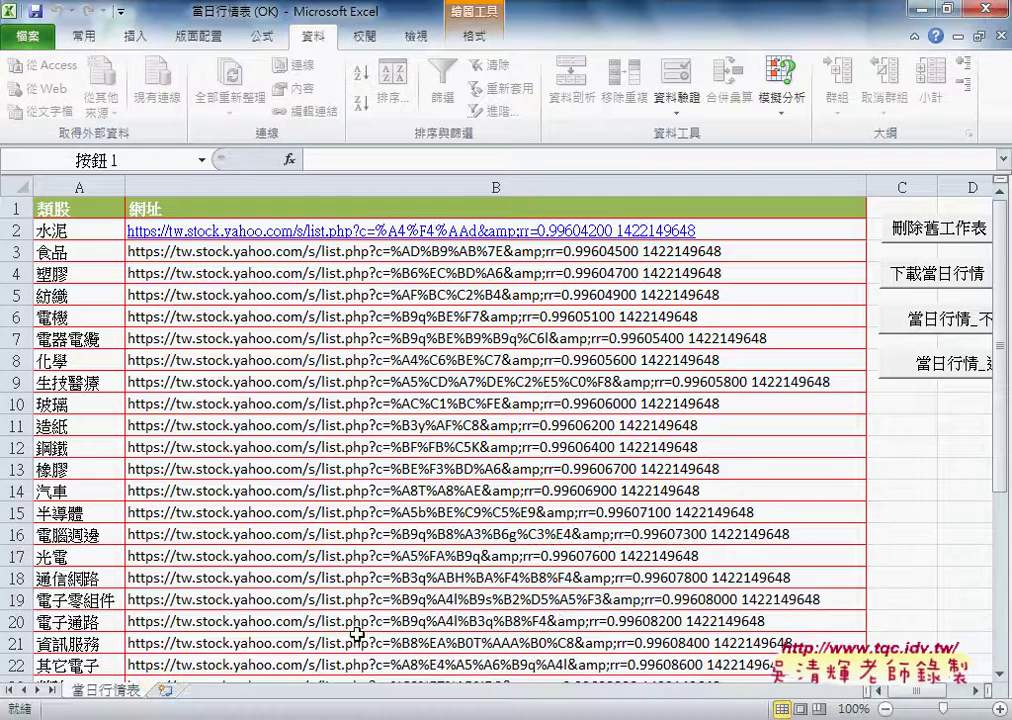
{"action": "left_click", "coordinate": [928, 461]}
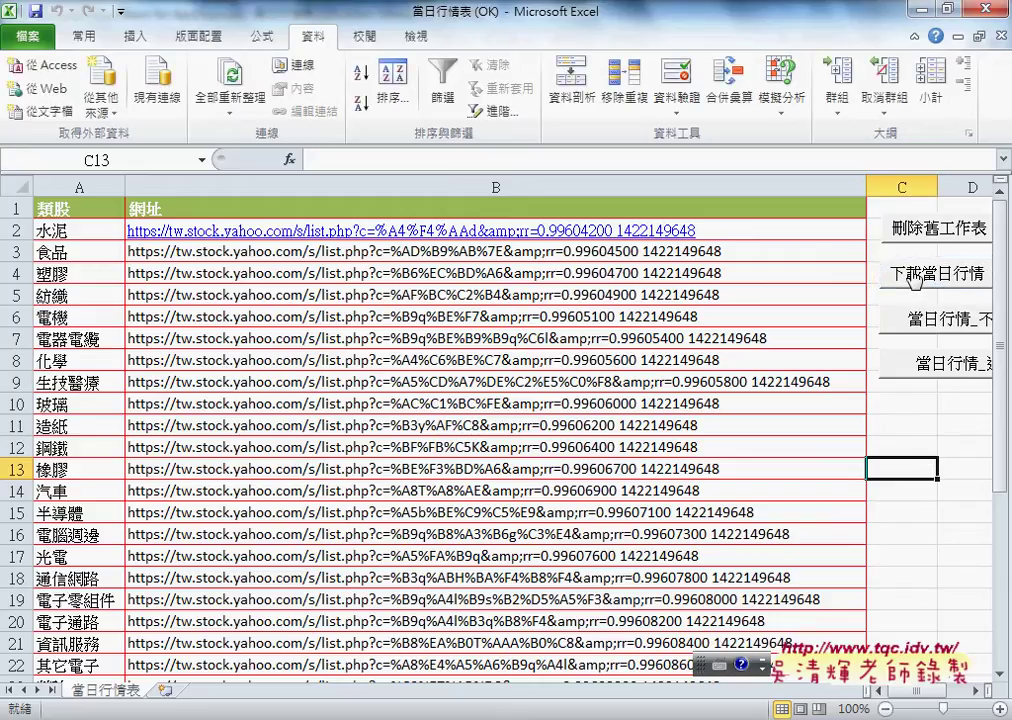
{"action": "mouse_move", "coordinate": [391, 708]}
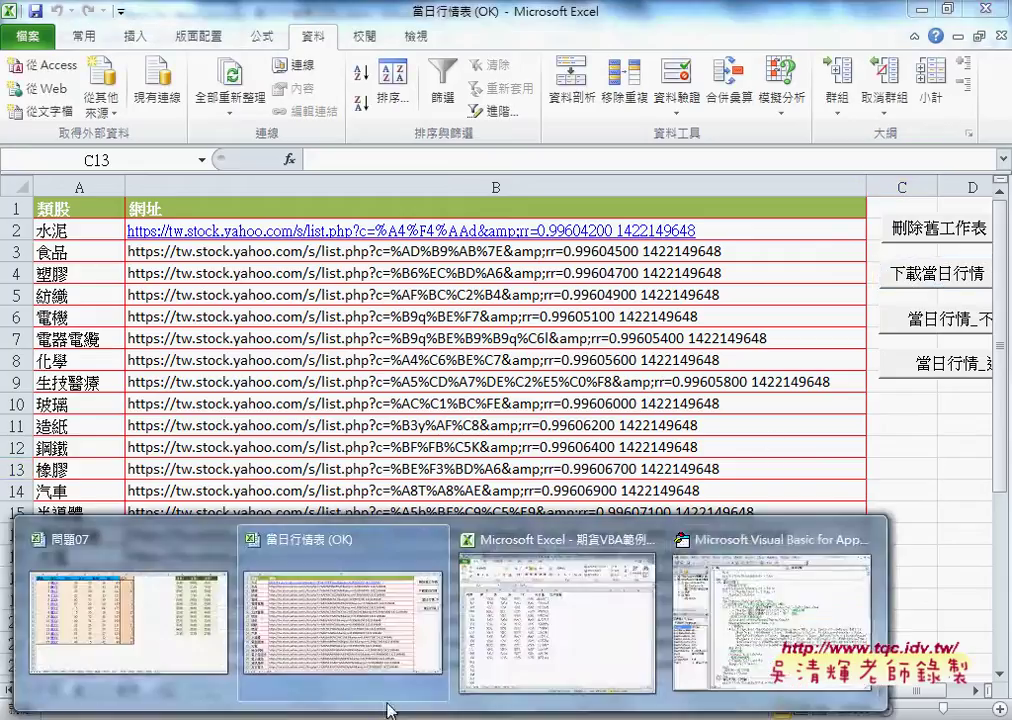
{"action": "left_click", "coordinate": [693, 640]}
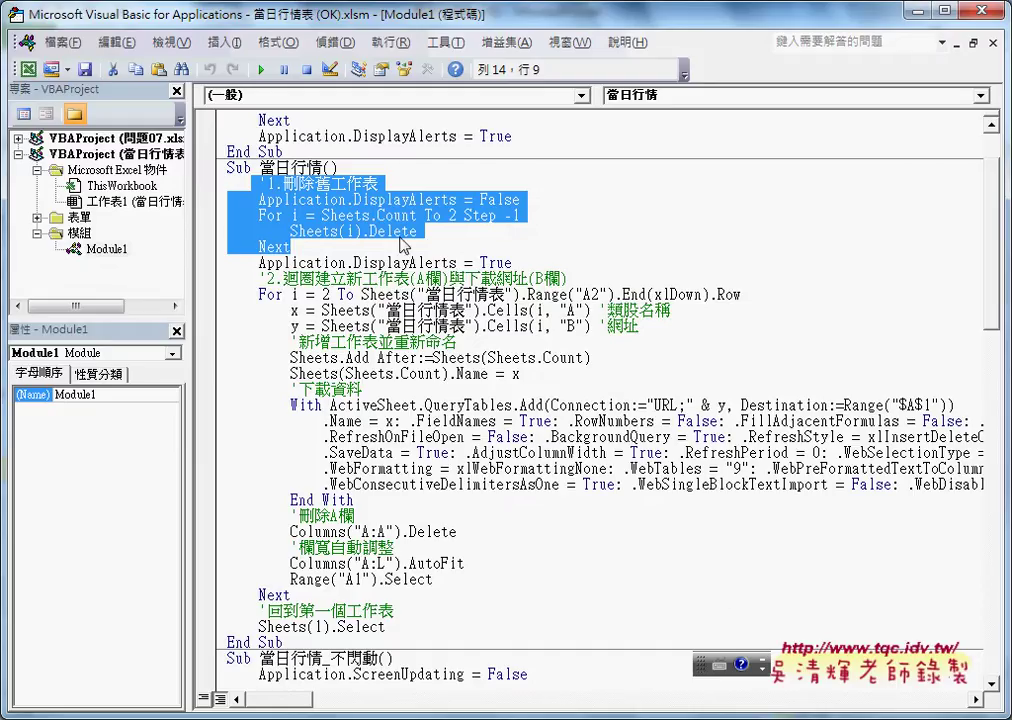
{"action": "left_click", "coordinate": [293, 246]}
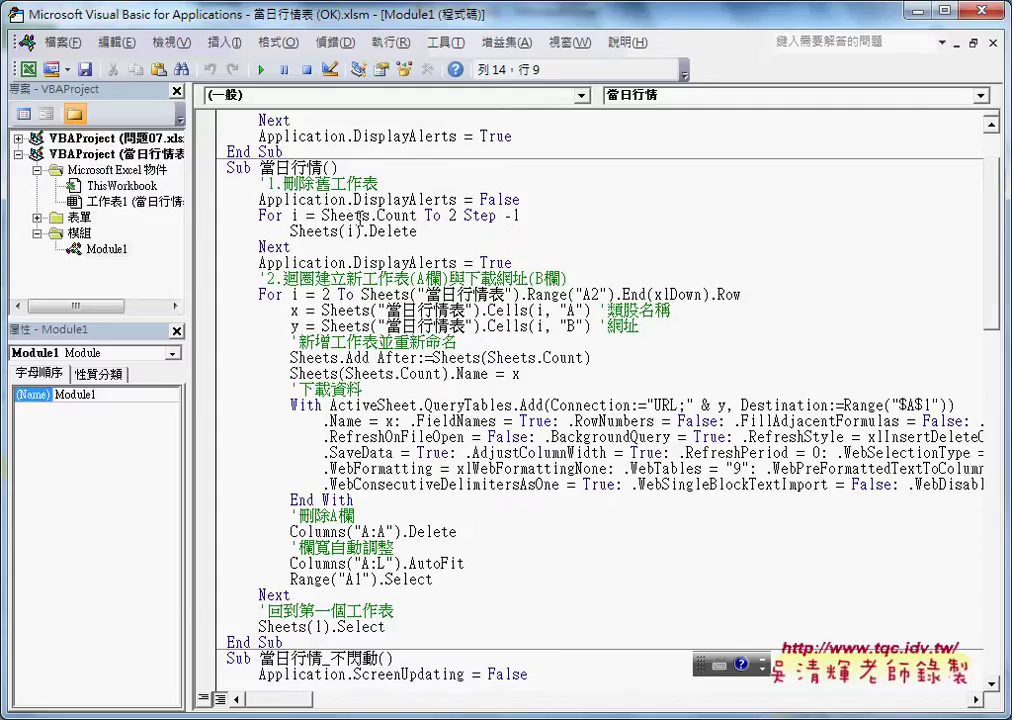
{"action": "left_click_drag", "start_coordinate": [321, 215], "coordinate": [457, 215]}
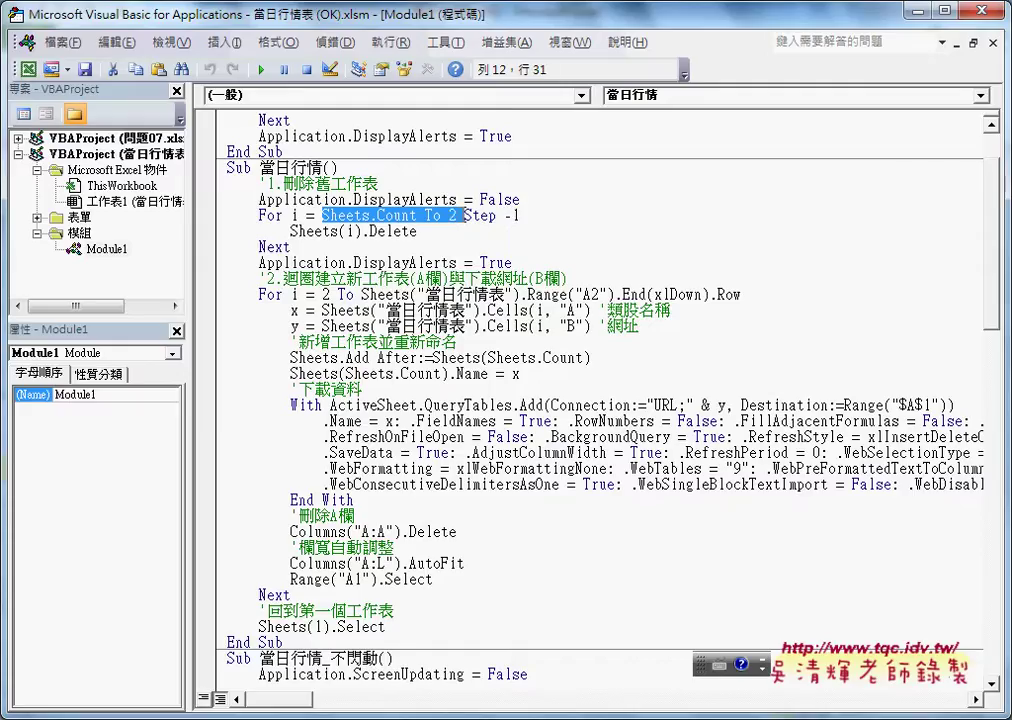
{"action": "left_click", "coordinate": [462, 215]}
{"action": "left_click_drag", "start_coordinate": [463, 215], "coordinate": [519, 215]}
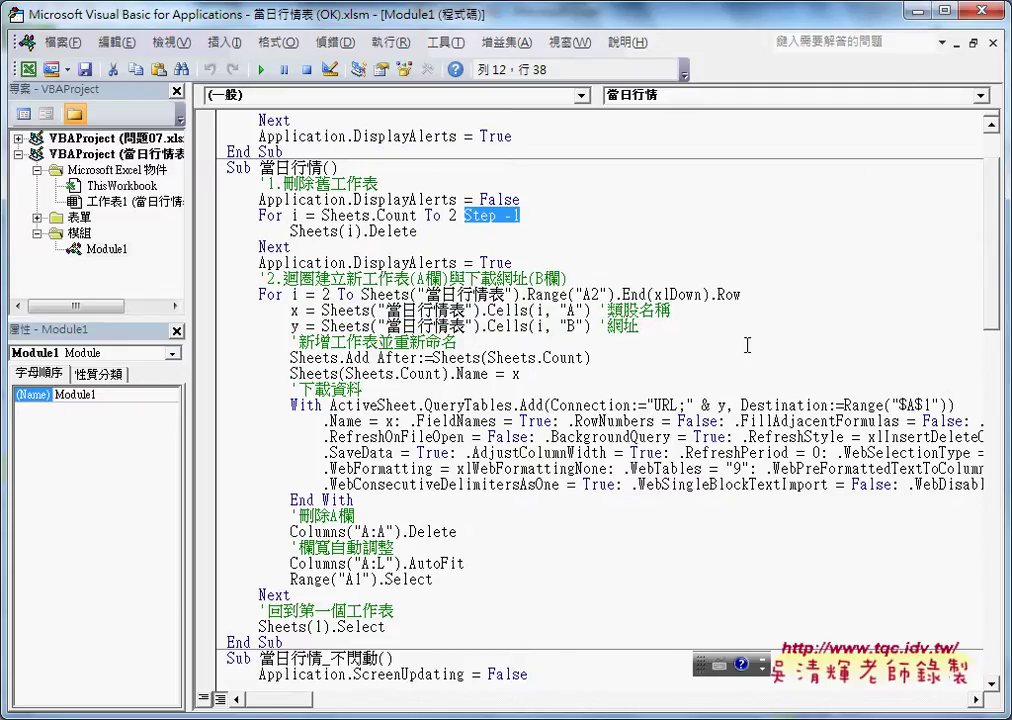
{"action": "scroll", "coordinate": [585, 300], "scroll_direction": "down", "scroll_amount": 4}
{"action": "left_click_drag", "start_coordinate": [258, 484], "coordinate": [527, 484]}
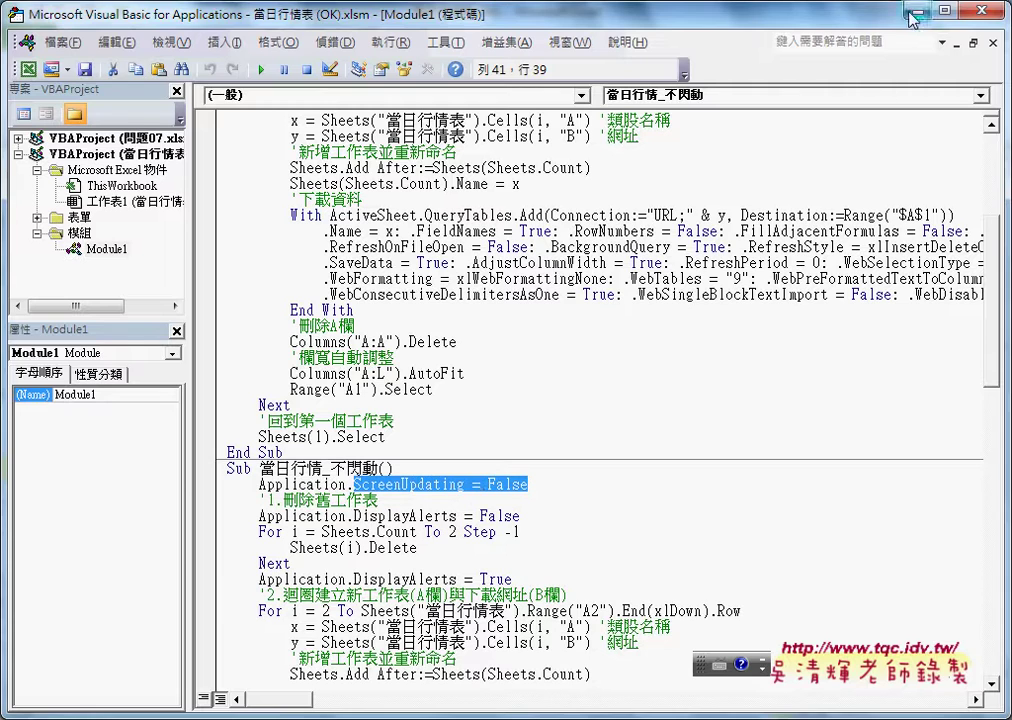
Step: Back in Excel, select cell C12 and run the 當日行情_不閃動 macro button
{"action": "key", "text": "alt+F11"}
{"action": "left_click", "coordinate": [915, 446]}
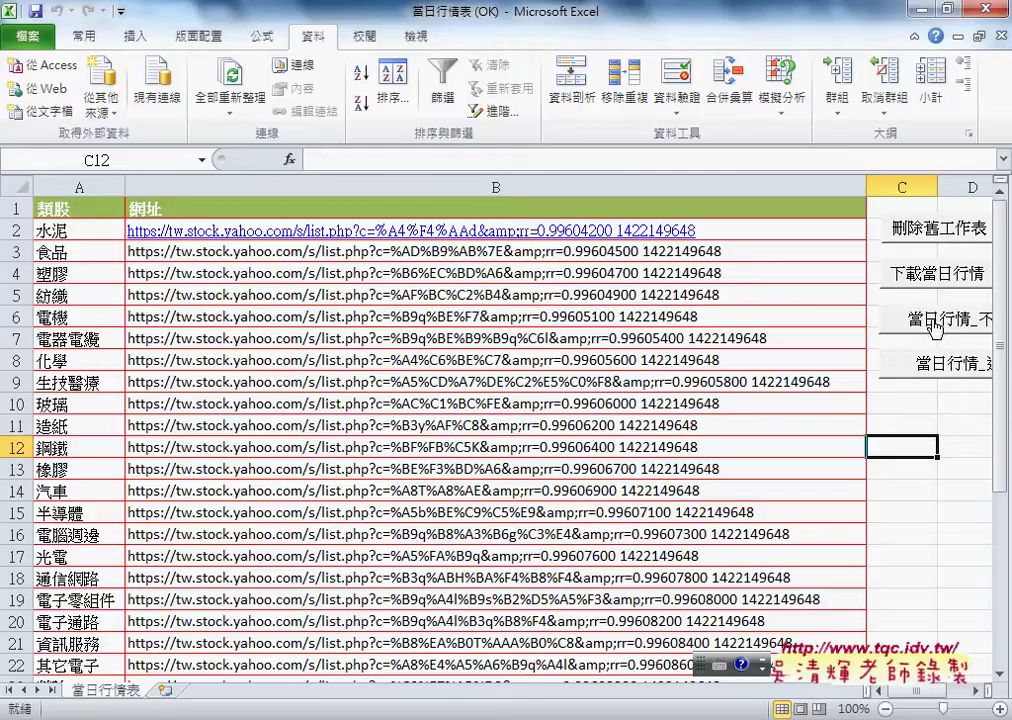
{"action": "left_click", "coordinate": [930, 322]}
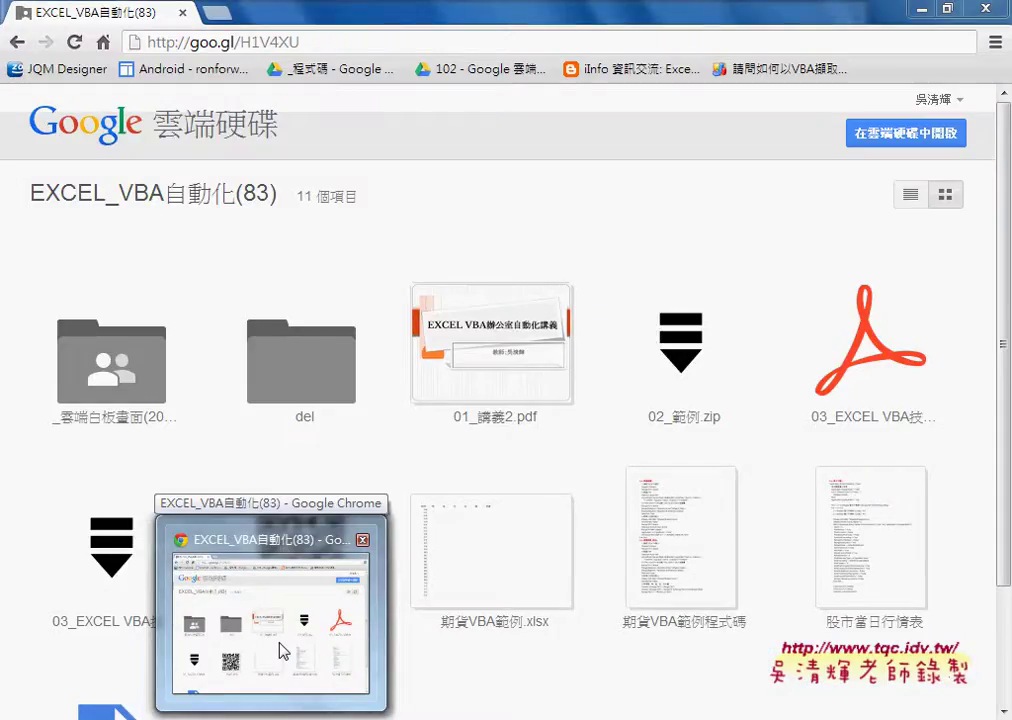
Step: In Chrome's Drive folder, preview the 股市當日行情表.csv file and try downloading it
{"action": "left_click", "coordinate": [283, 650]}
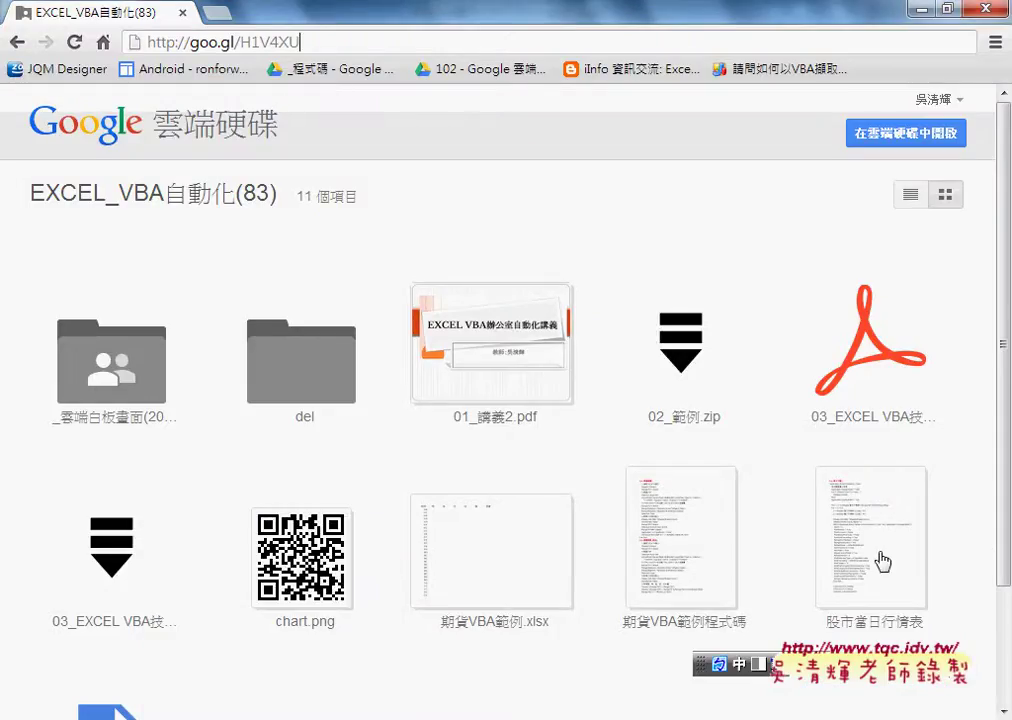
{"action": "left_click_drag", "start_coordinate": [1007, 540], "coordinate": [1001, 655]}
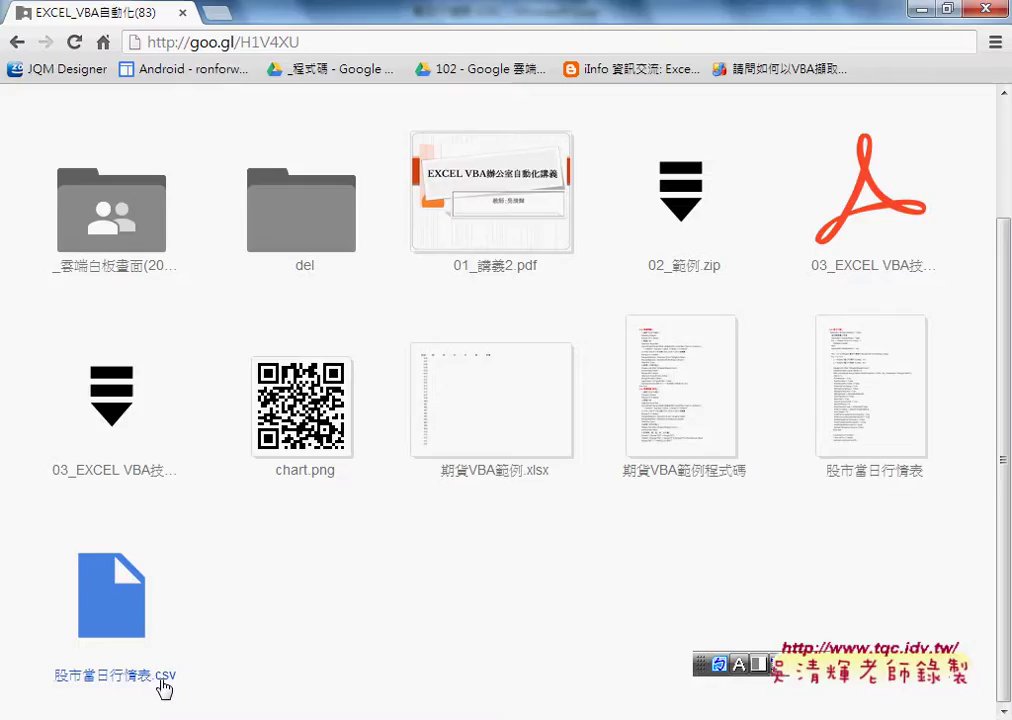
{"action": "double_click", "coordinate": [164, 689]}
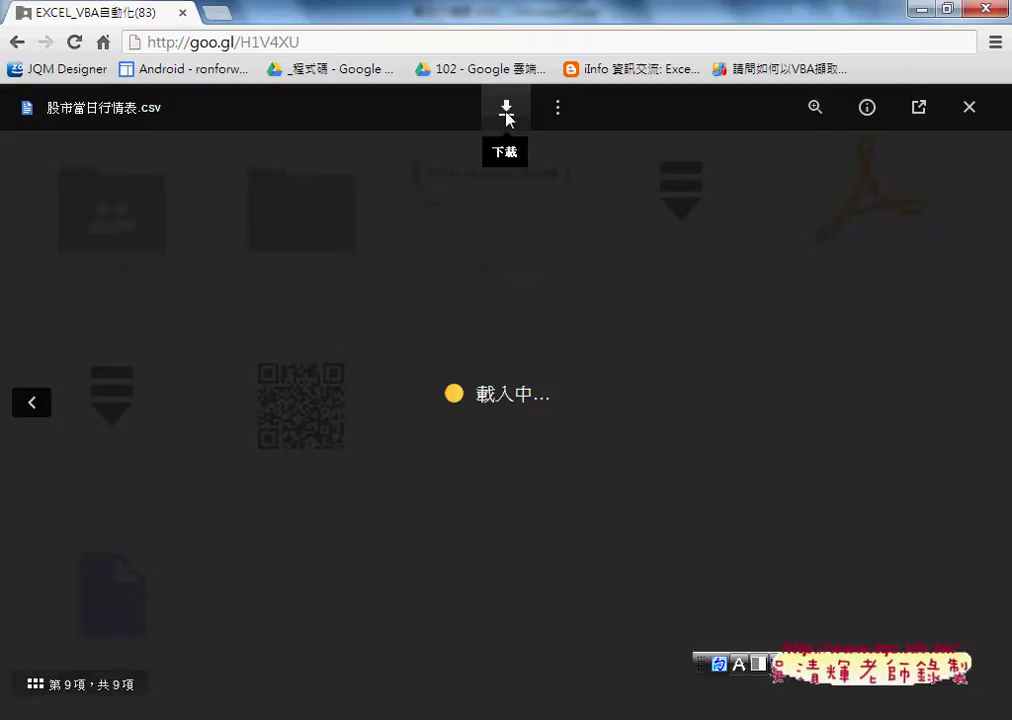
{"action": "left_click", "coordinate": [507, 110]}
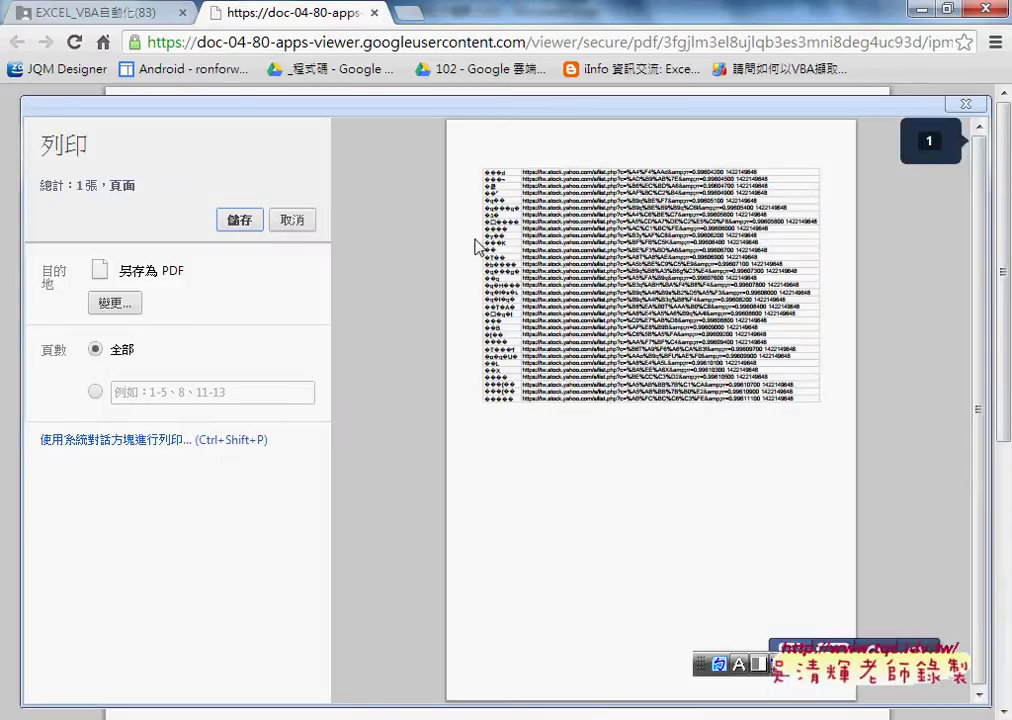
Step: Close the print dialog and PDF tab, leave the csv preview, and preview the 股市當日行情表 document
{"action": "left_click", "coordinate": [964, 105]}
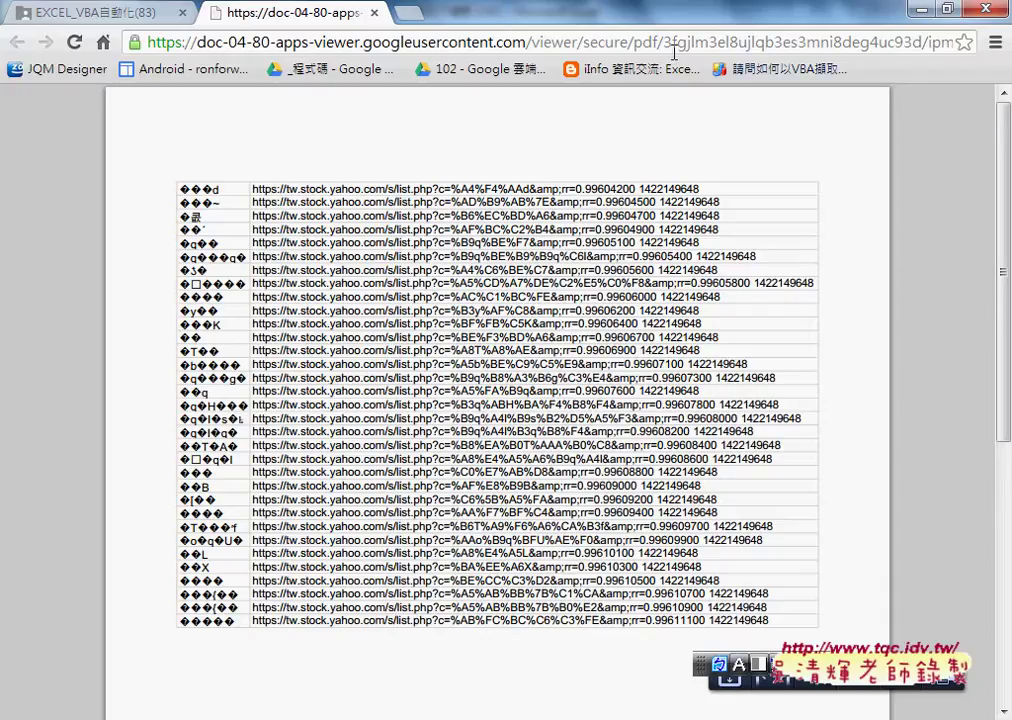
{"action": "left_click", "coordinate": [374, 13]}
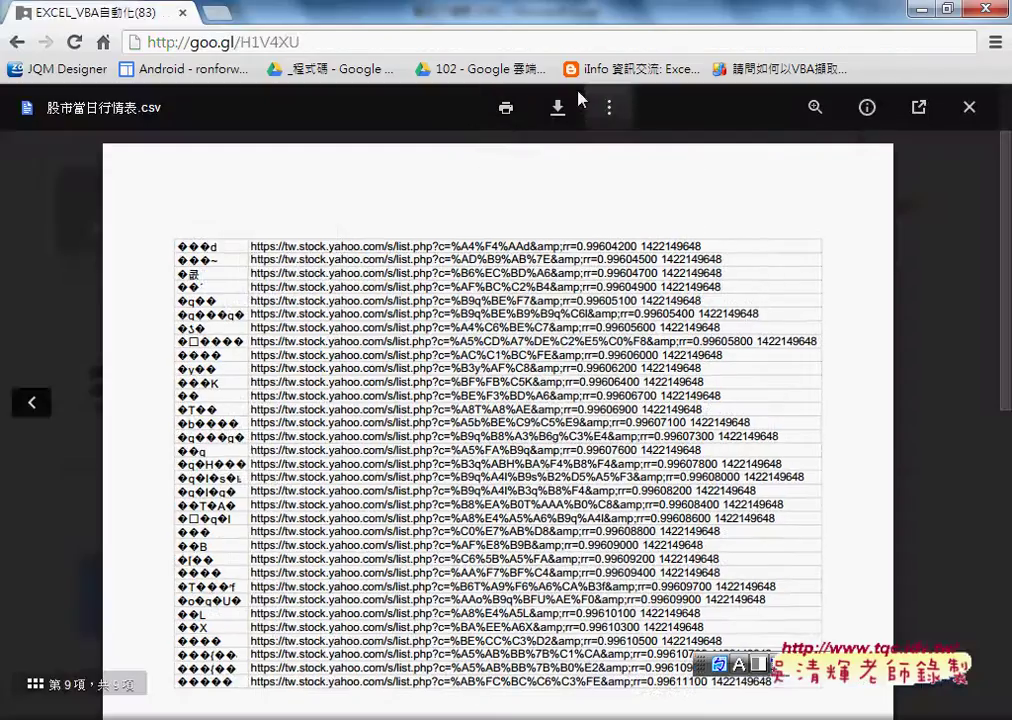
{"action": "left_click", "coordinate": [558, 107]}
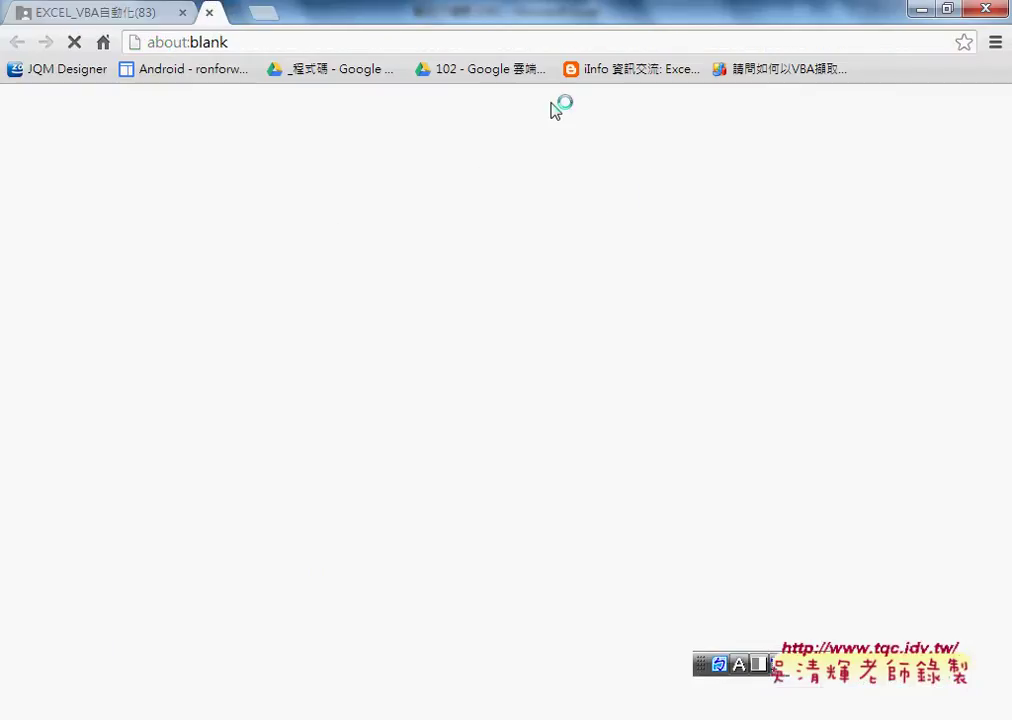
{"action": "left_click", "coordinate": [84, 13]}
{"action": "left_click", "coordinate": [772, 98]}
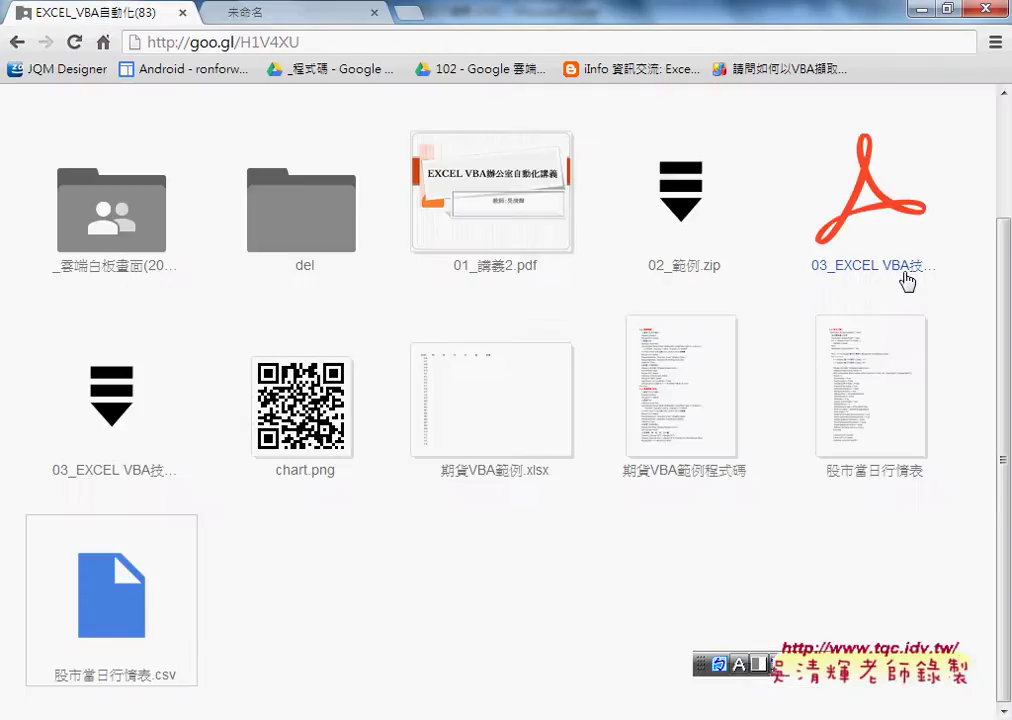
{"action": "left_click", "coordinate": [866, 391]}
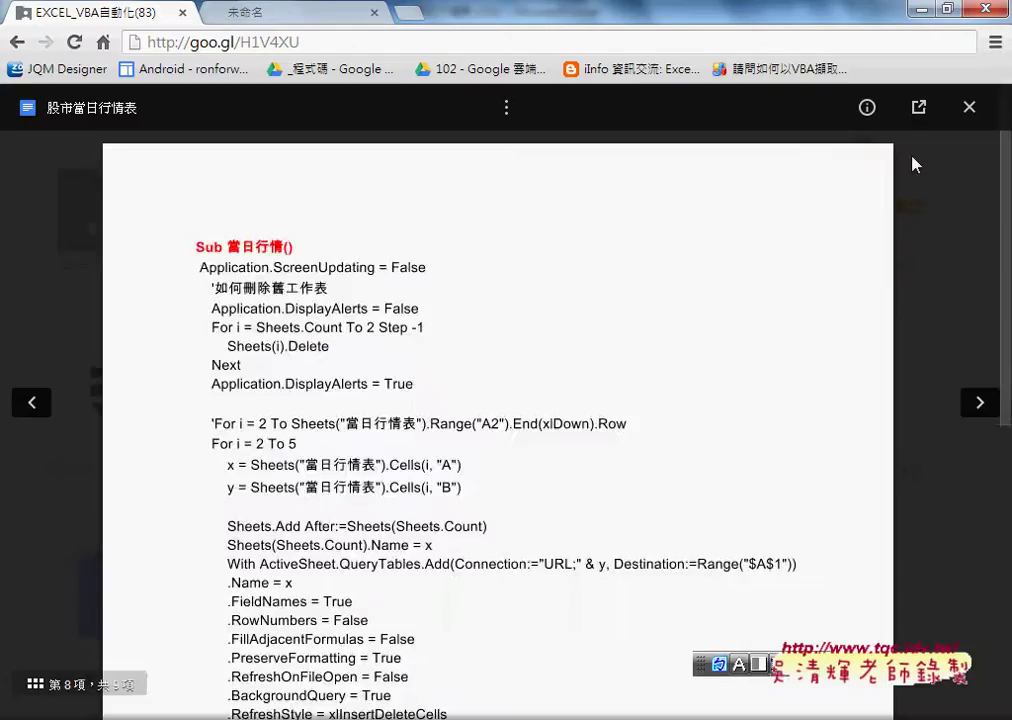
Step: Open the 股市當日行情表 document in a new Docs tab and select Add in Sheets.Add
{"action": "left_click", "coordinate": [918, 107]}
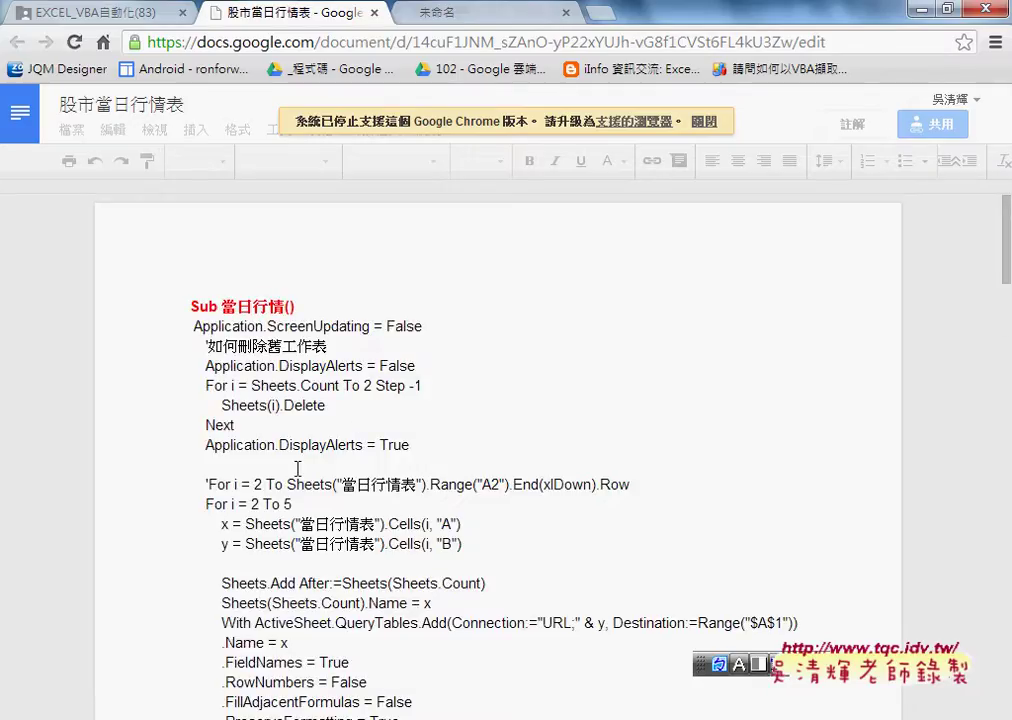
{"action": "scroll", "coordinate": [246, 457], "scroll_direction": "down", "scroll_amount": 2}
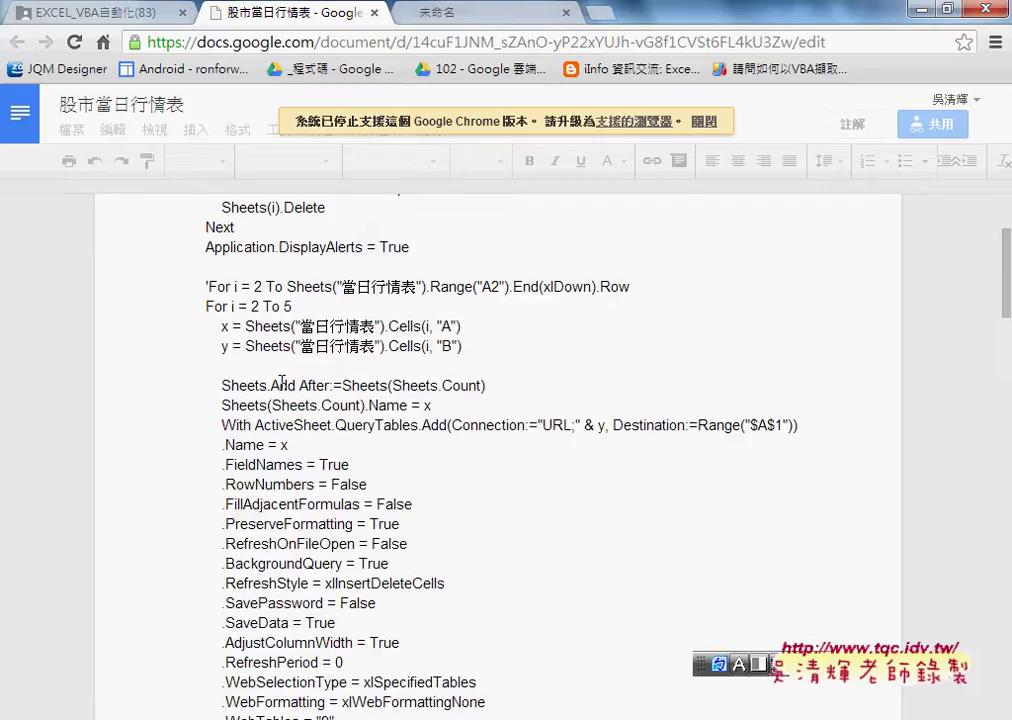
{"action": "left_click_drag", "start_coordinate": [271, 385], "coordinate": [295, 385]}
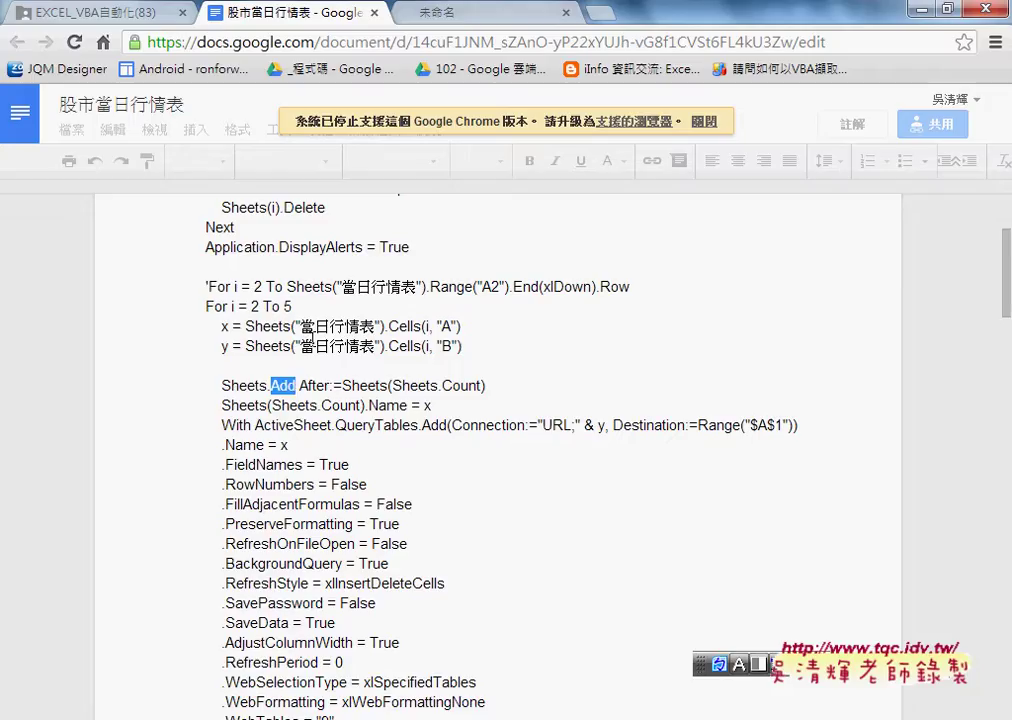
Step: Select the For…Next sheet-deletion loop and scroll through the rest of the macro code
{"action": "scroll", "coordinate": [313, 306], "scroll_direction": "up", "scroll_amount": 1}
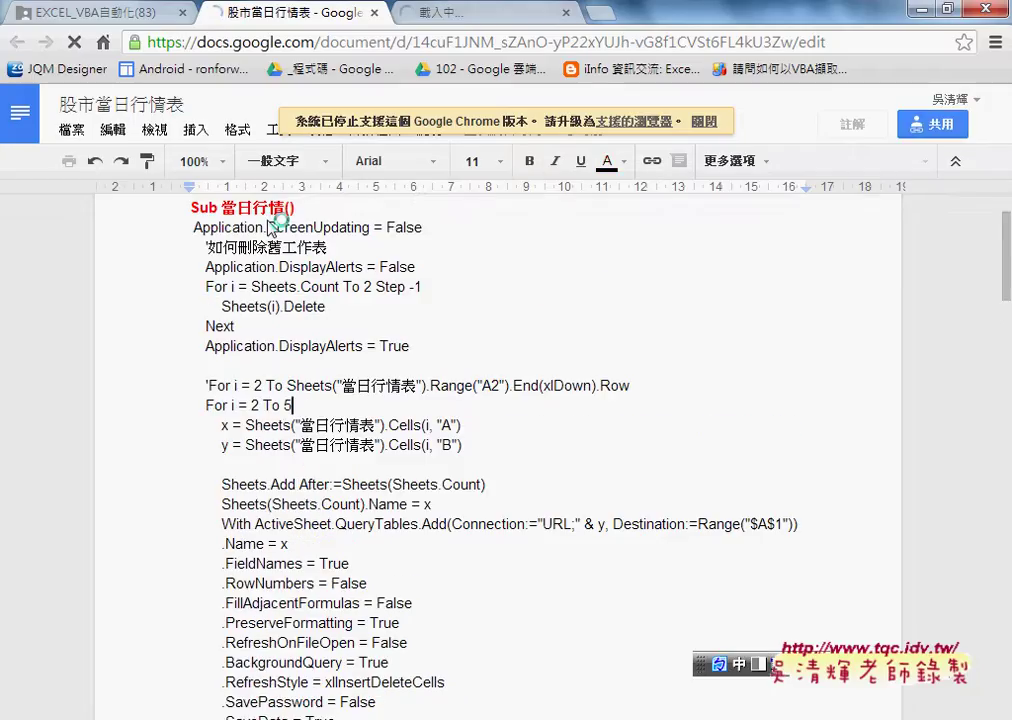
{"action": "scroll", "coordinate": [255, 294], "scroll_direction": "up", "scroll_amount": 1}
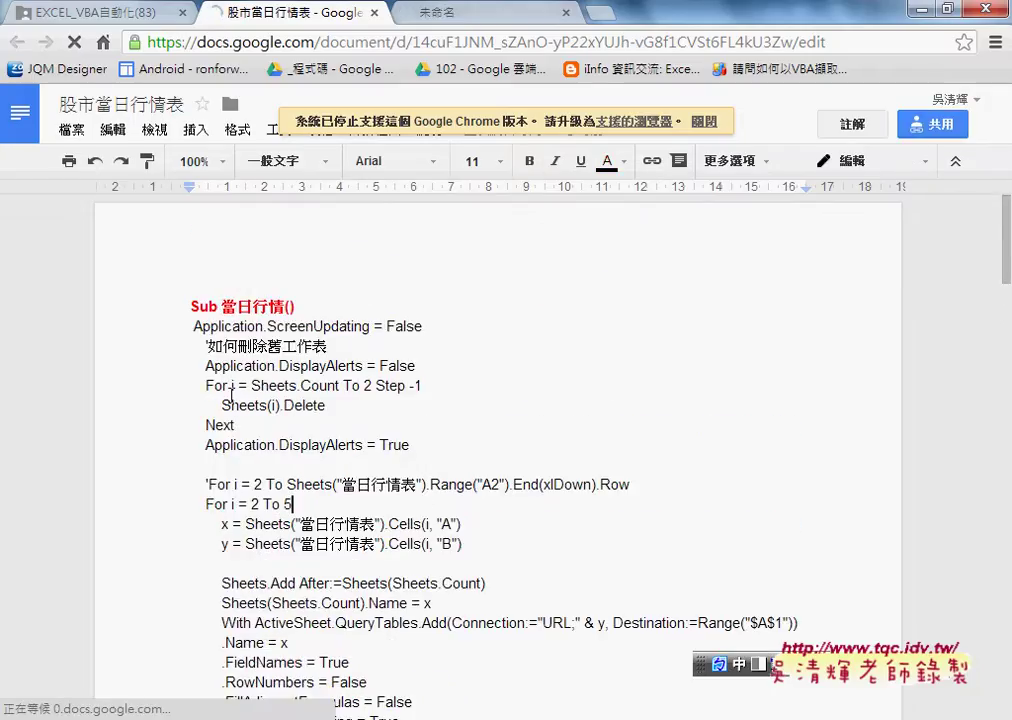
{"action": "left_click_drag", "start_coordinate": [205, 385], "coordinate": [243, 424]}
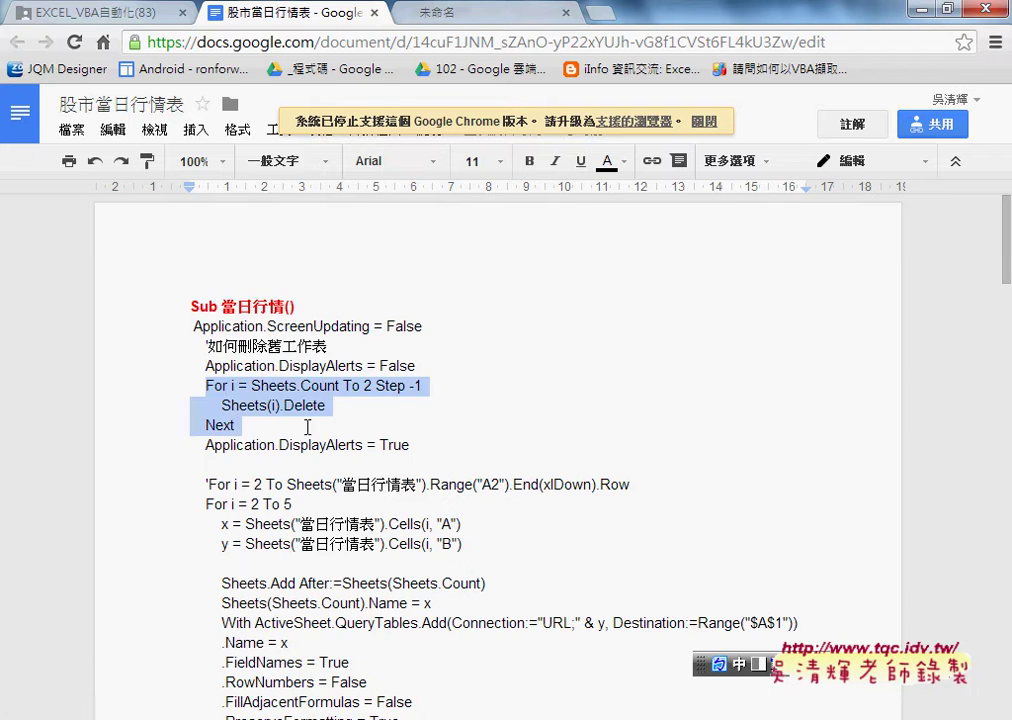
{"action": "scroll", "coordinate": [305, 426], "scroll_direction": "down", "scroll_amount": 5}
{"action": "scroll", "coordinate": [305, 426], "scroll_direction": "down", "scroll_amount": 3}
{"action": "scroll", "coordinate": [307, 428], "scroll_direction": "down", "scroll_amount": 1}
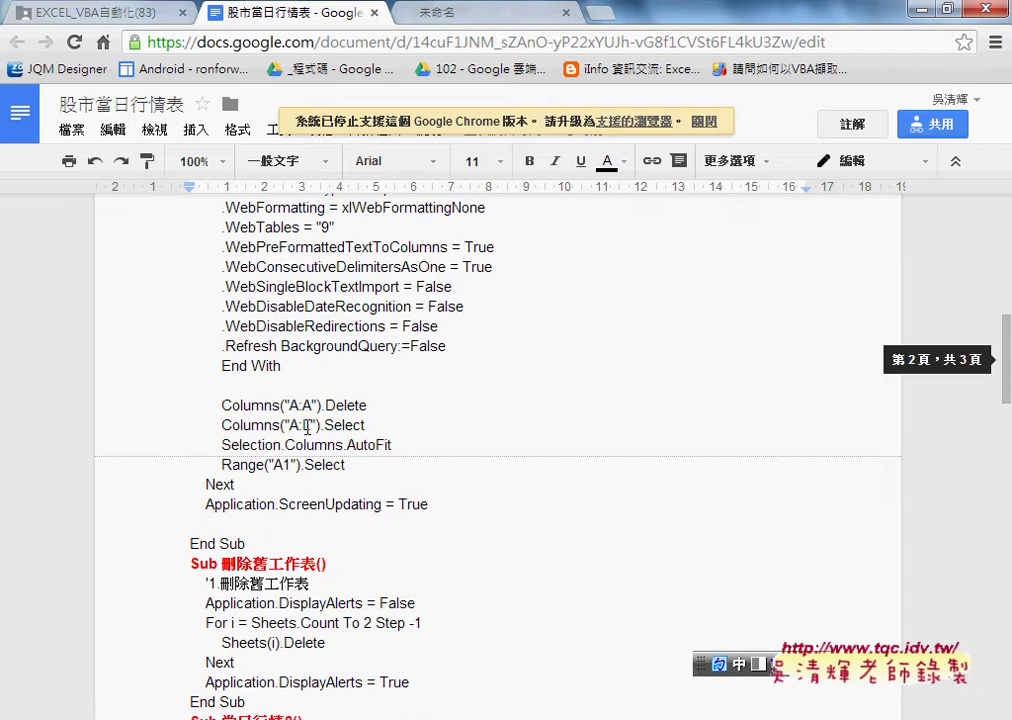
{"action": "scroll", "coordinate": [307, 425], "scroll_direction": "down", "scroll_amount": 2}
{"action": "scroll", "coordinate": [307, 425], "scroll_direction": "down", "scroll_amount": 2}
{"action": "scroll", "coordinate": [307, 425], "scroll_direction": "down", "scroll_amount": 2}
{"action": "scroll", "coordinate": [307, 425], "scroll_direction": "down", "scroll_amount": 1}
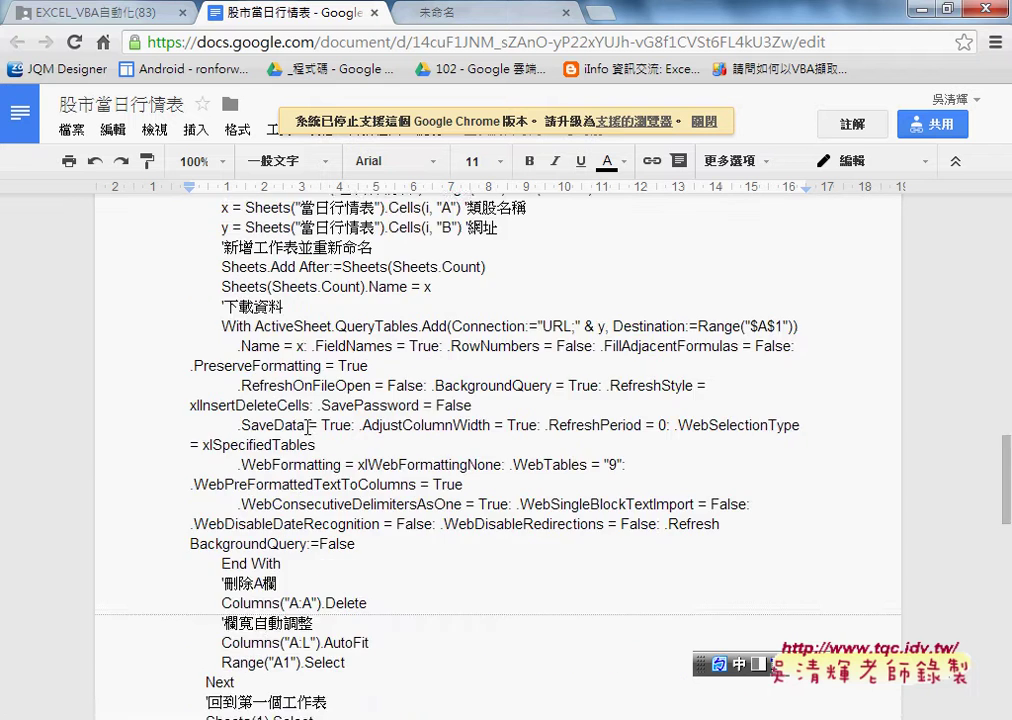
{"action": "scroll", "coordinate": [307, 425], "scroll_direction": "down", "scroll_amount": 2}
{"action": "scroll", "coordinate": [307, 425], "scroll_direction": "up", "scroll_amount": 2}
{"action": "scroll", "coordinate": [307, 425], "scroll_direction": "up", "scroll_amount": 8}
{"action": "scroll", "coordinate": [307, 425], "scroll_direction": "up", "scroll_amount": 2}
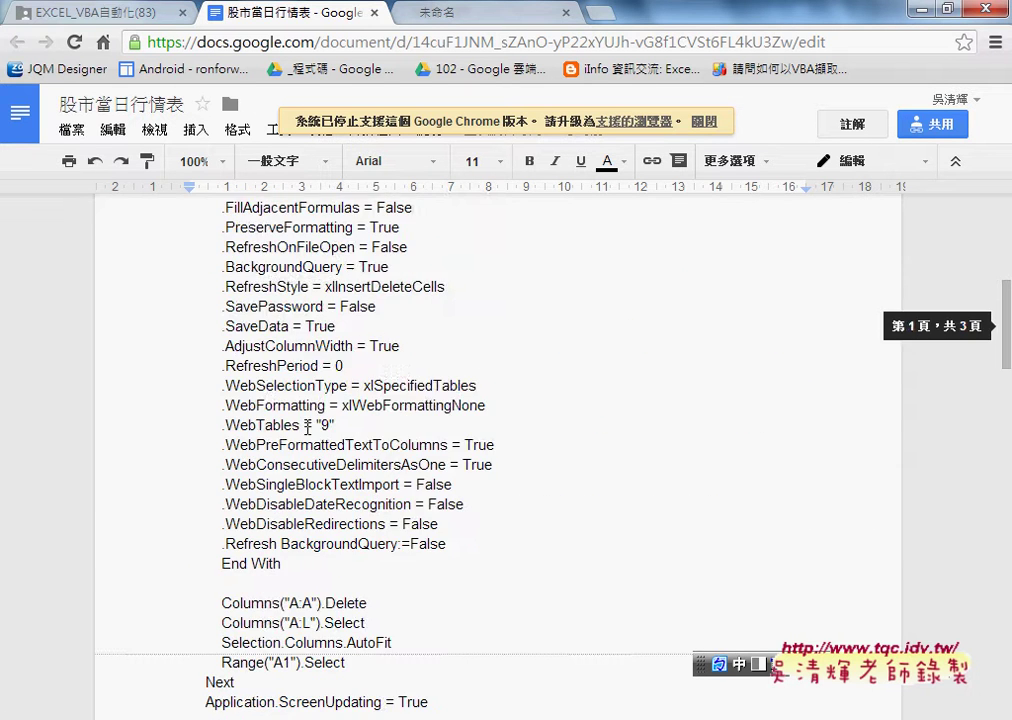
{"action": "scroll", "coordinate": [307, 426], "scroll_direction": "up", "scroll_amount": 5}
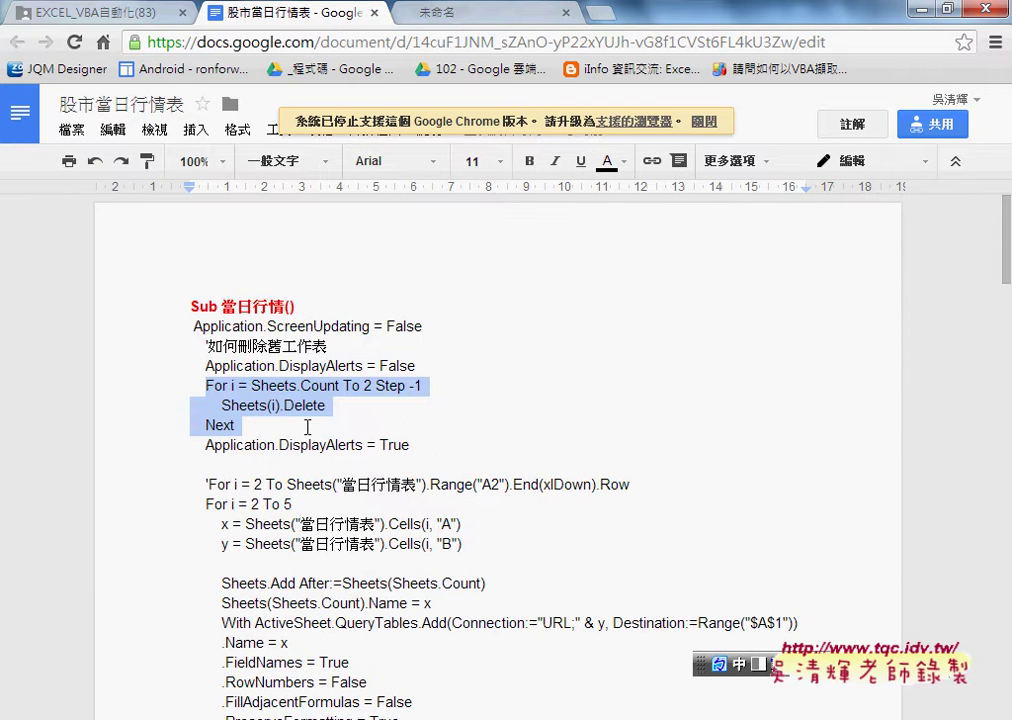